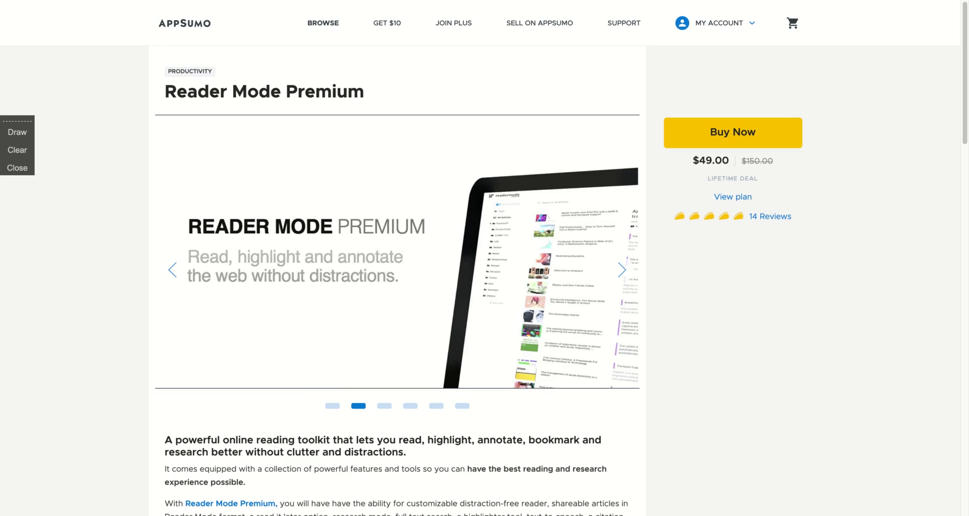
Reset the deal gallery, scroll the NYT homepage and view The 10 Best Books Through Time.
left_click(172, 270)
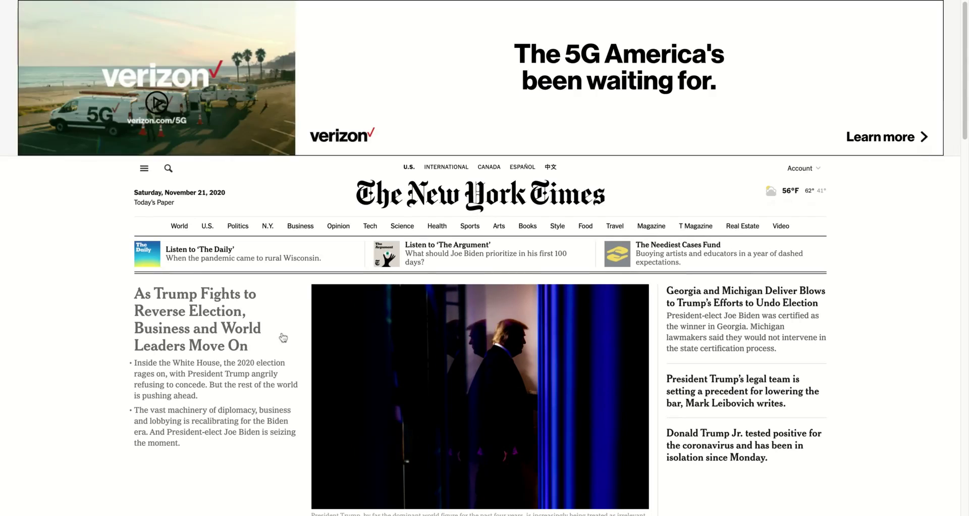
scroll(268, 343, "down", 3)
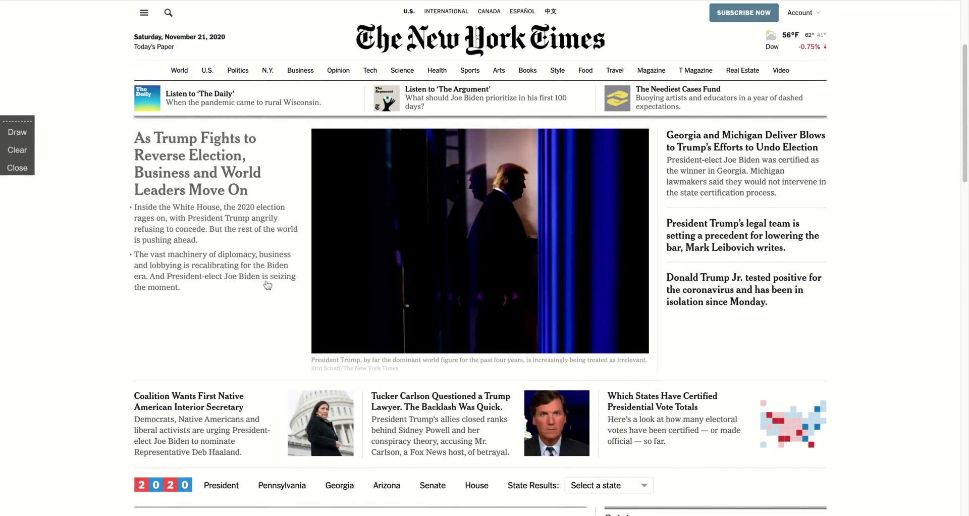
scroll(266, 295, "down", 10)
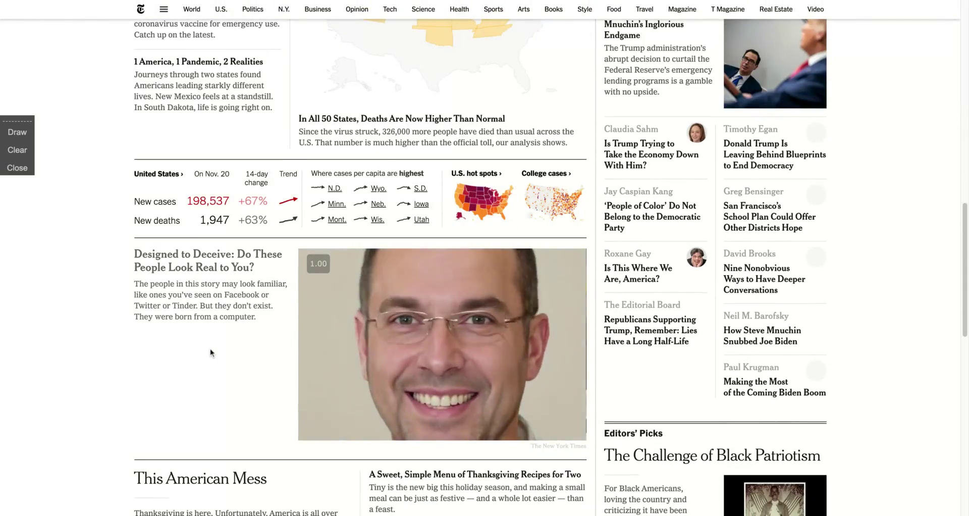
scroll(210, 349, "down", 2)
scroll(211, 346, "down", 1)
scroll(211, 346, "down", 1)
scroll(212, 349, "down", 2)
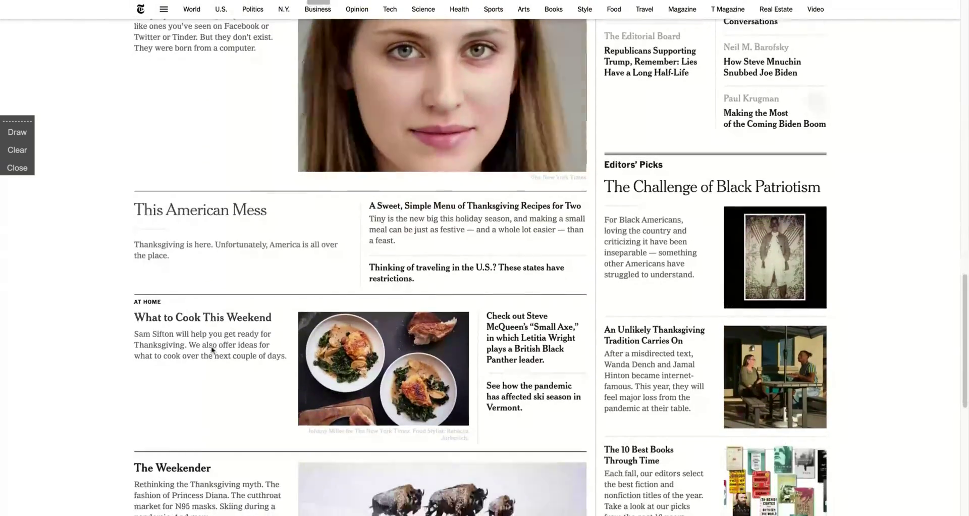
scroll(212, 350, "down", 1)
scroll(212, 349, "down", 2)
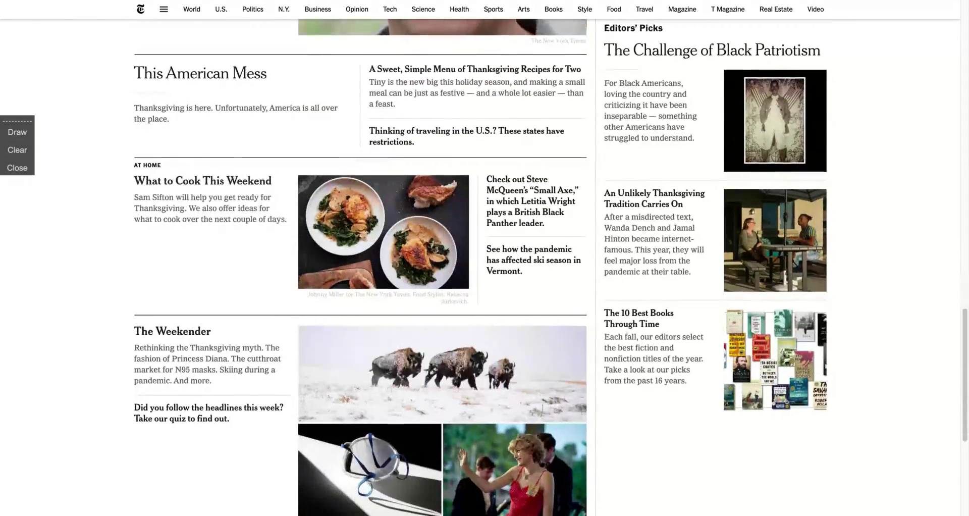
scroll(615, 225, "down", 2)
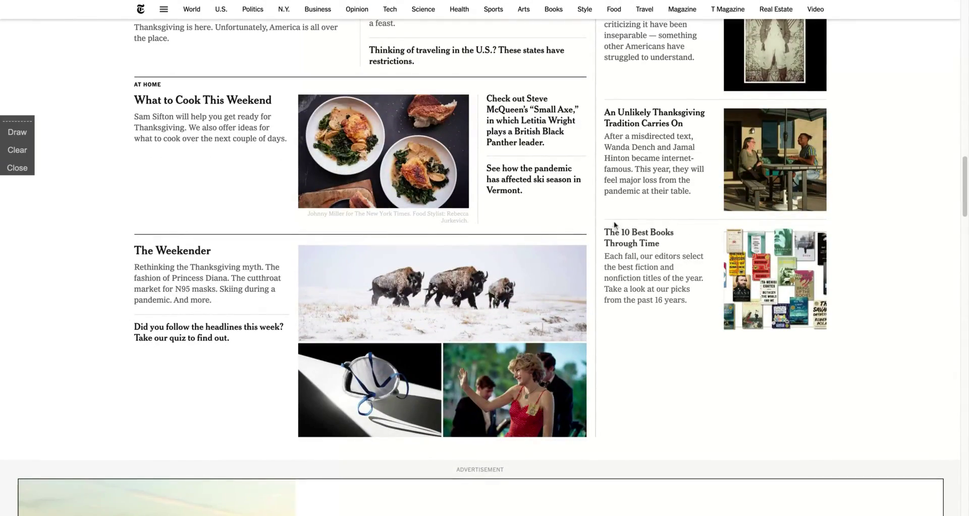
left_click(639, 235)
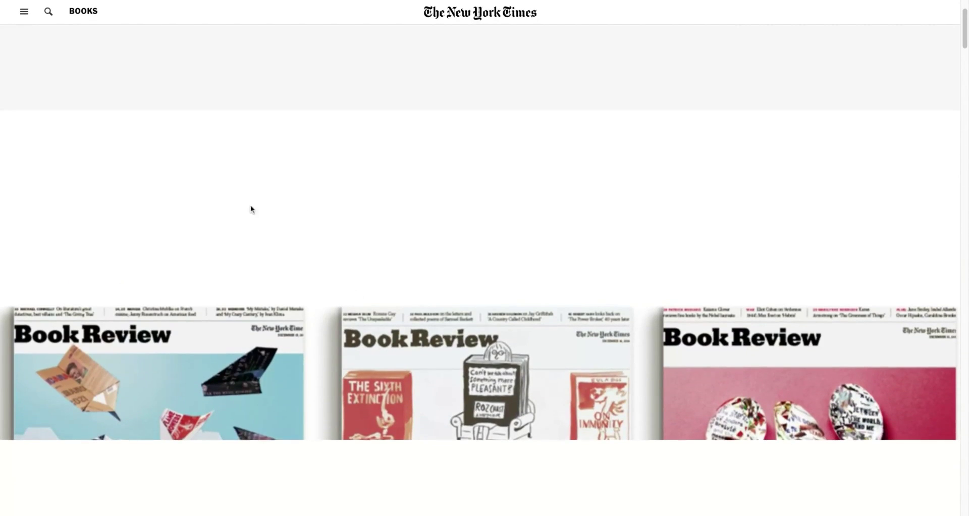
Return to the homepage and open the This American Mess article.
key("alt+Left")
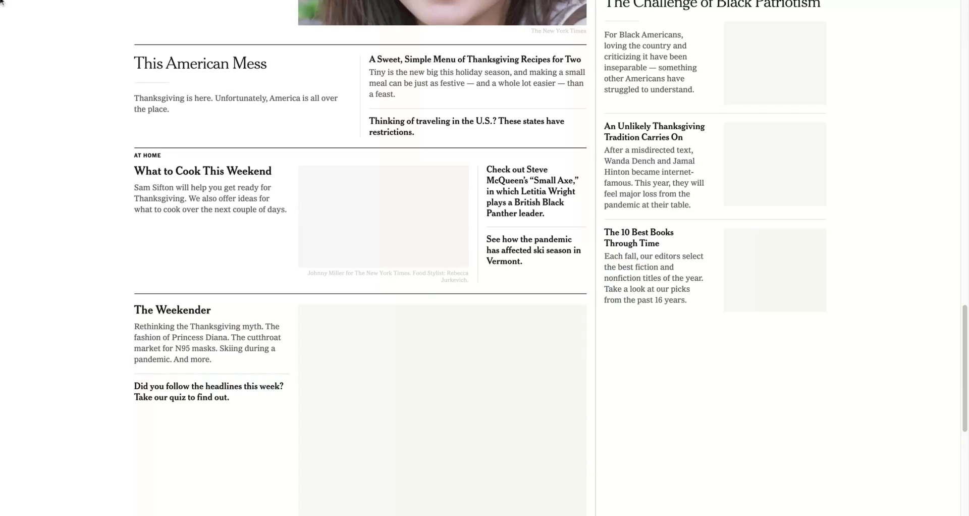
scroll(205, 272, "down", 3)
scroll(205, 273, "down", 2)
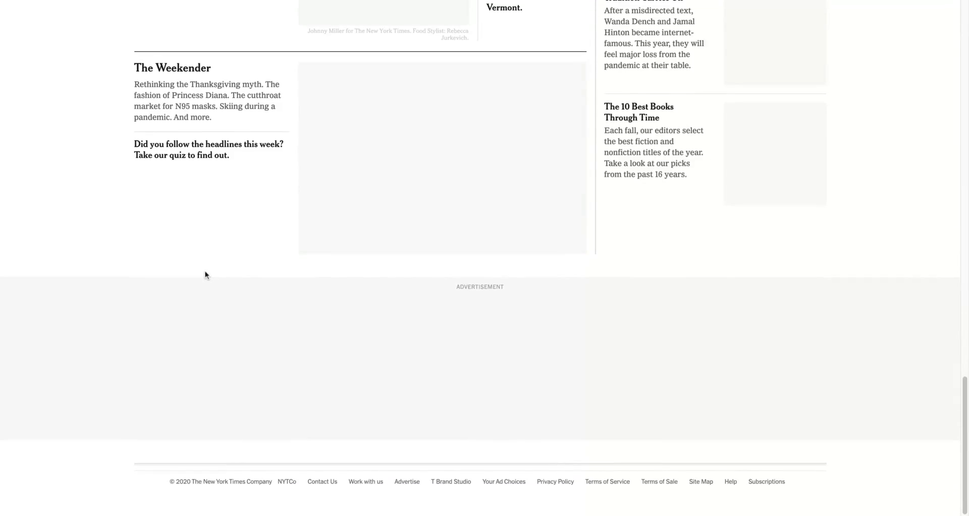
scroll(205, 273, "up", 1)
scroll(205, 274, "up", 5)
scroll(205, 274, "up", 2)
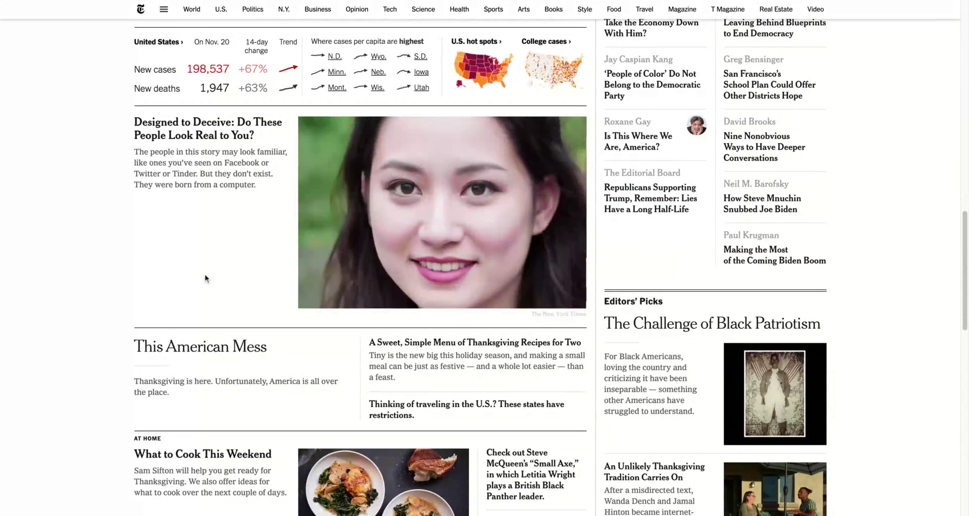
left_click(197, 349)
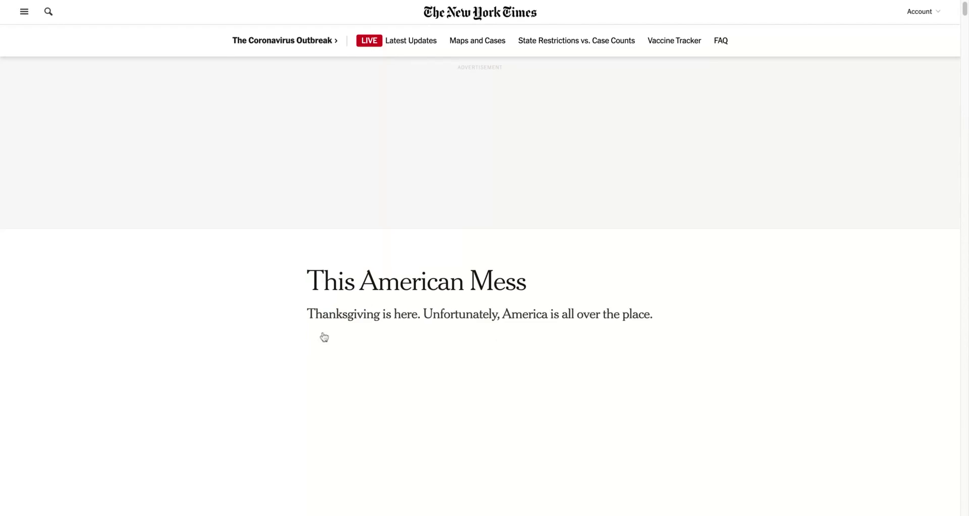
Scroll down through the Thanksgiving travel article and back up.
scroll(323, 333, "down", 3)
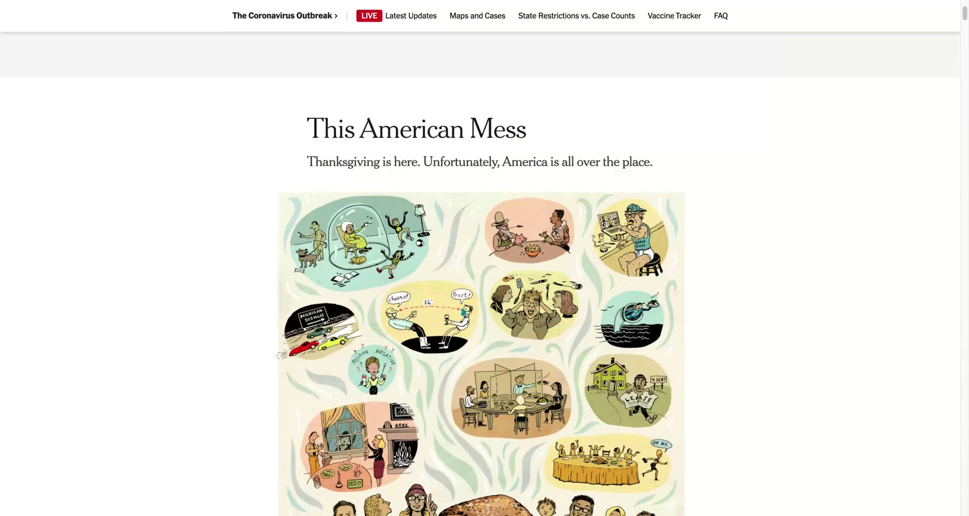
scroll(266, 218, "down", 10)
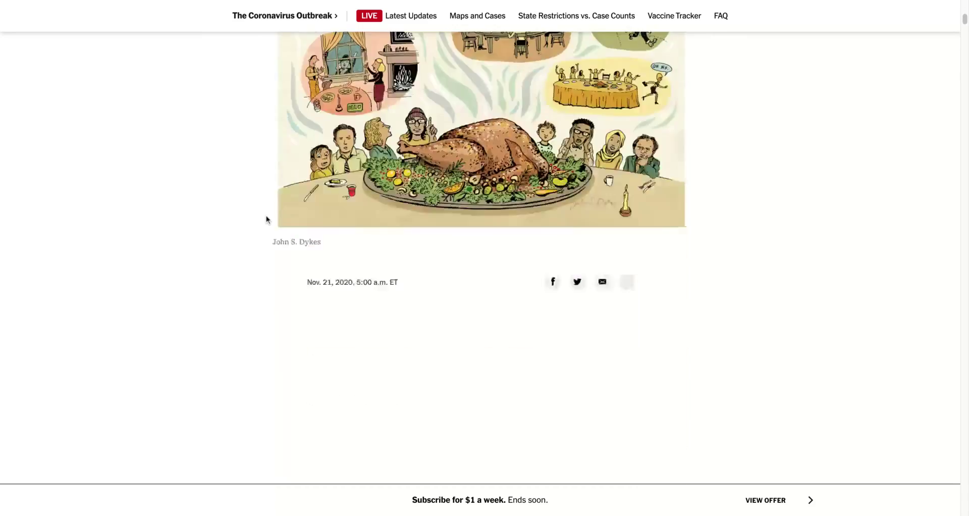
scroll(266, 218, "down", 5)
scroll(266, 218, "up", 2)
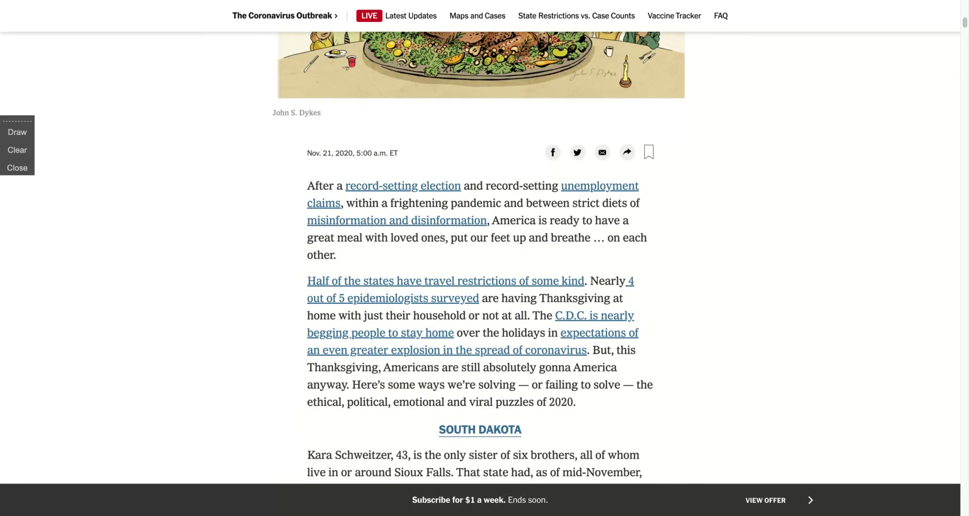
scroll(280, 207, "up", 3)
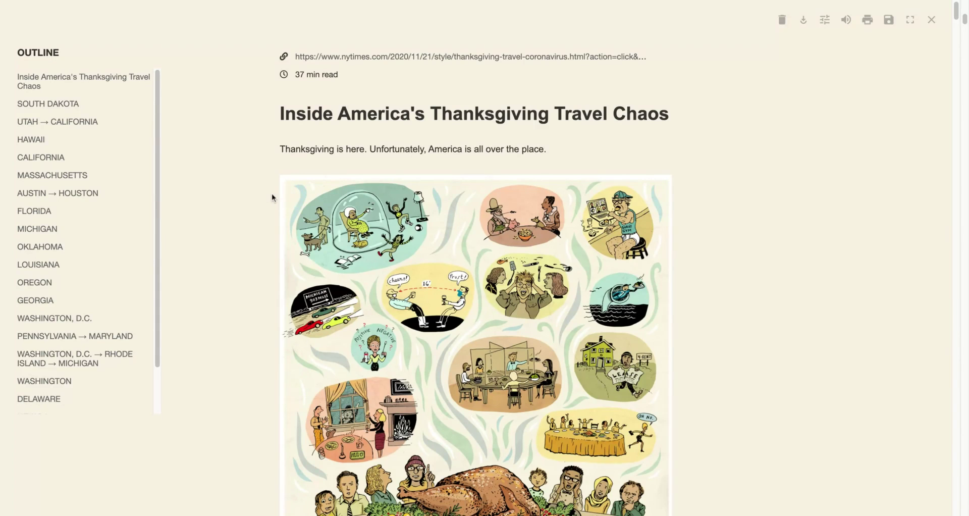
Scroll the reader view past the outline and illustration down to the Michigan section.
scroll(273, 197, "down", 3)
scroll(273, 198, "up", 3)
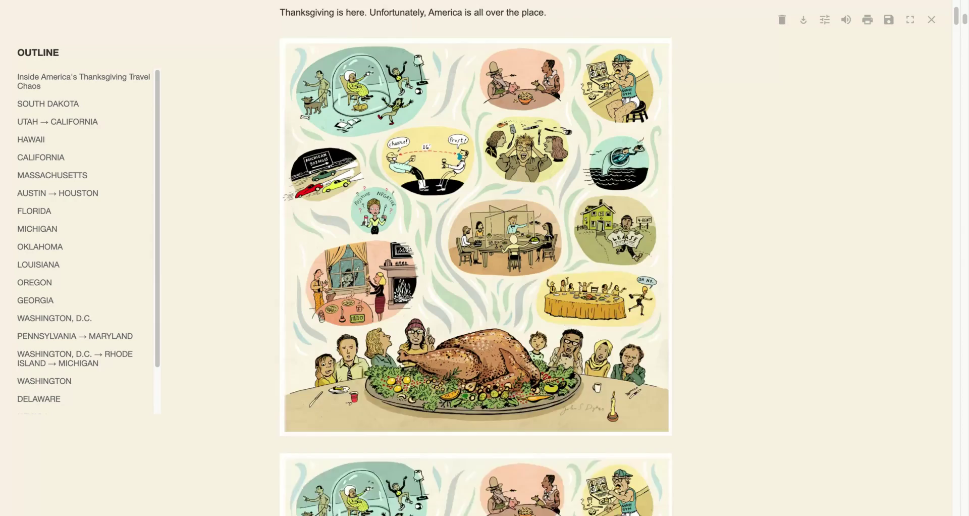
scroll(272, 197, "down", 3)
scroll(476, 267, "up", 3)
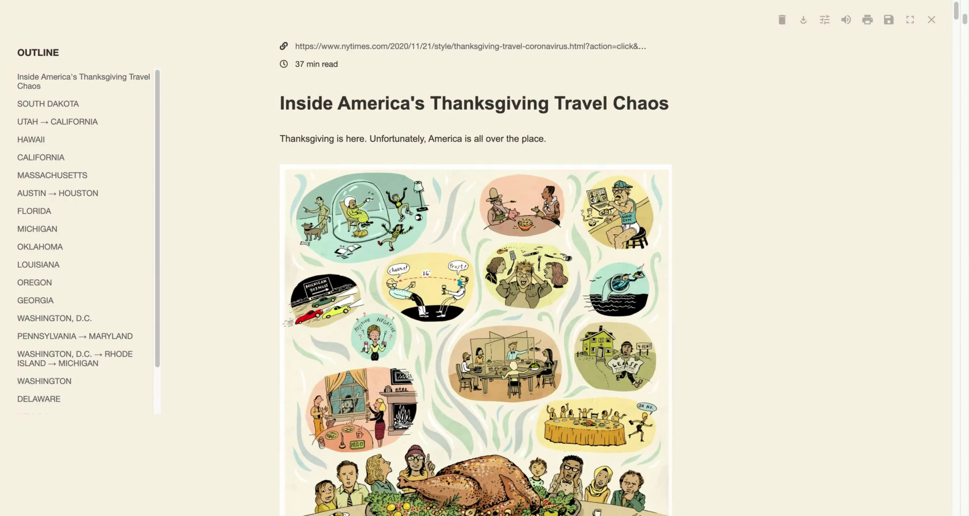
scroll(322, 217, "down", 6)
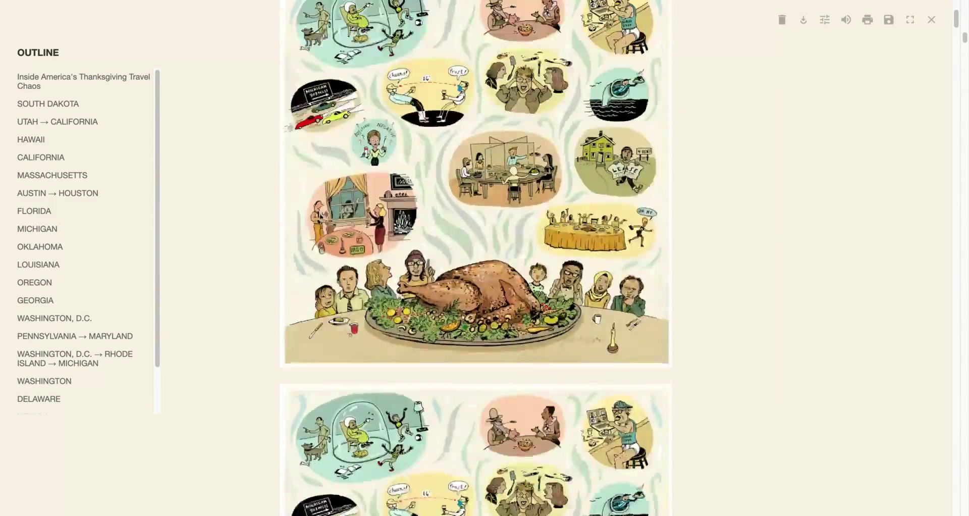
scroll(321, 216, "down", 5)
scroll(321, 216, "down", 6)
scroll(320, 216, "down", 6)
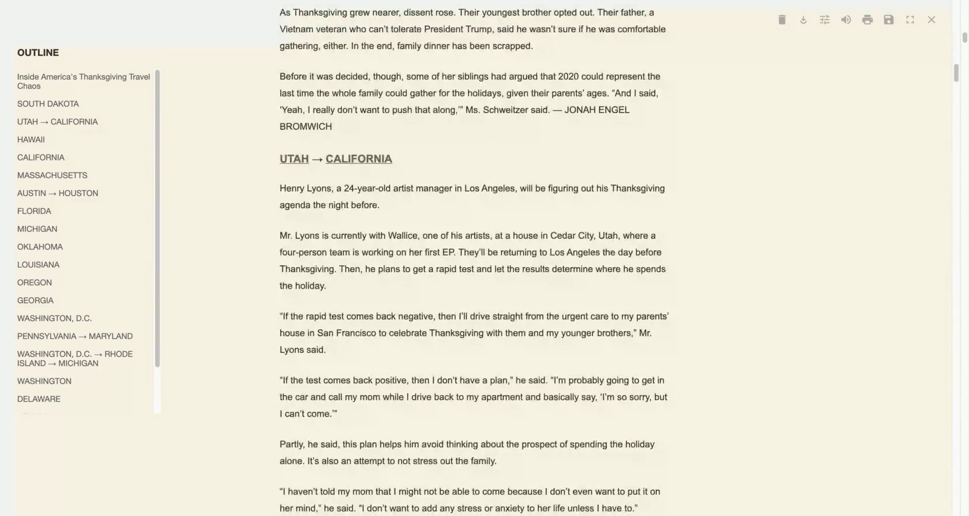
scroll(320, 216, "down", 6)
scroll(476, 255, "down", 7)
scroll(476, 254, "down", 6)
scroll(475, 254, "down", 7)
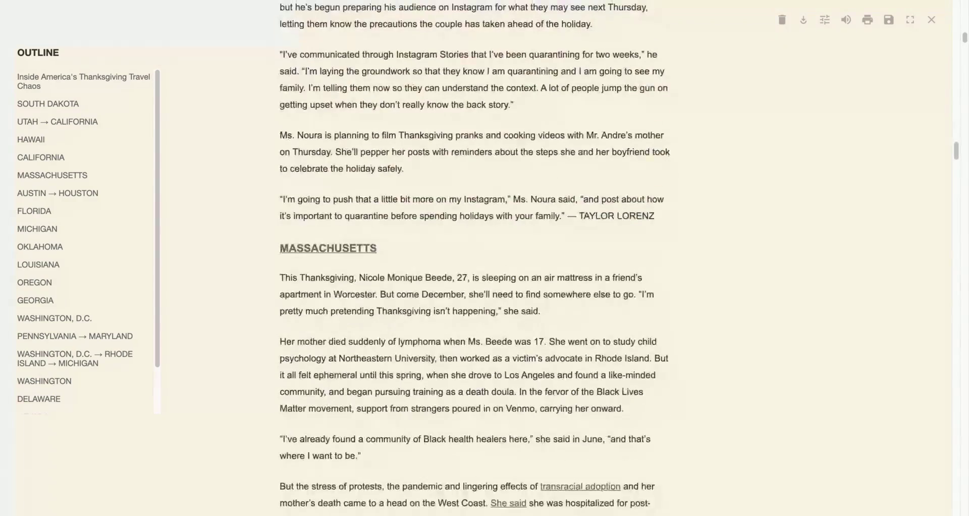
scroll(476, 254, "down", 8)
scroll(476, 254, "down", 8)
scroll(475, 255, "down", 10)
scroll(476, 255, "down", 3)
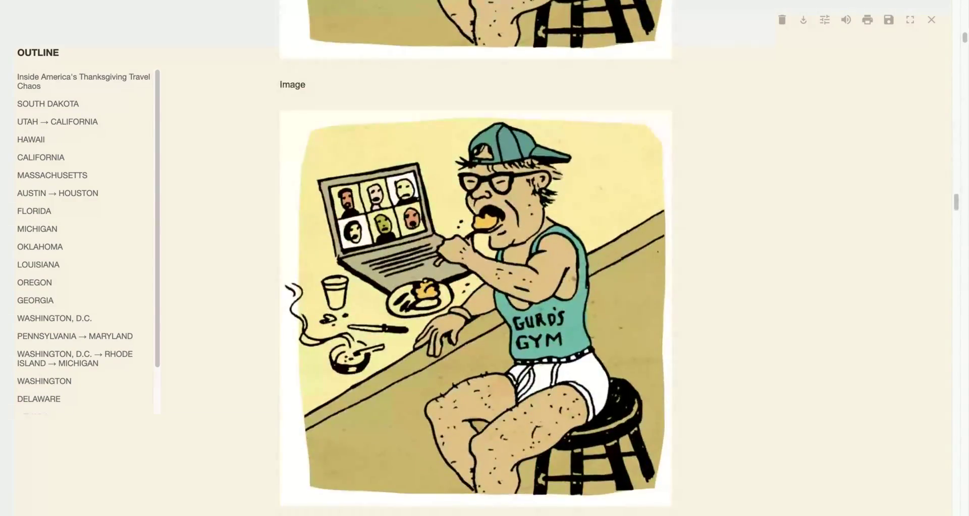
scroll(476, 254, "down", 2)
scroll(475, 254, "down", 10)
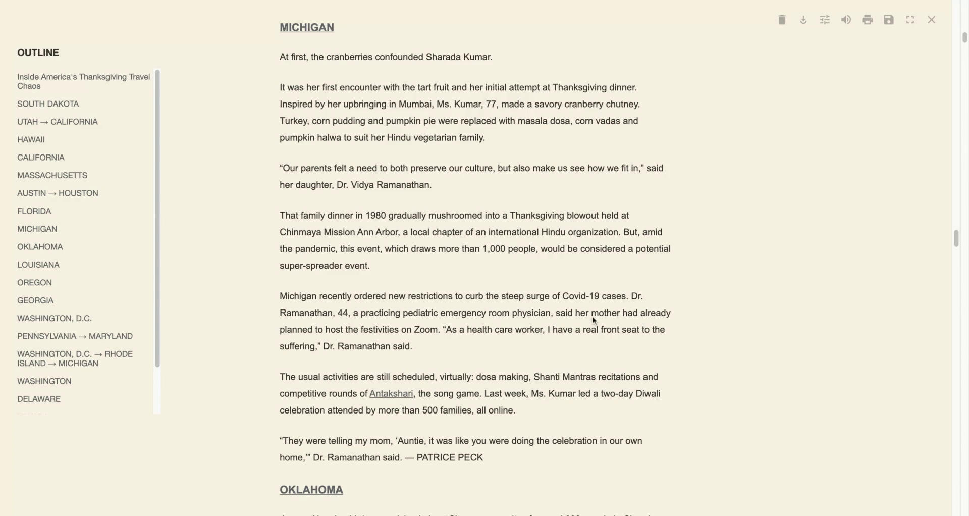
Open the WiserNotify card from the AppSumo Browse grid.
scroll(643, 388, "down", 5)
scroll(623, 387, "down", 6)
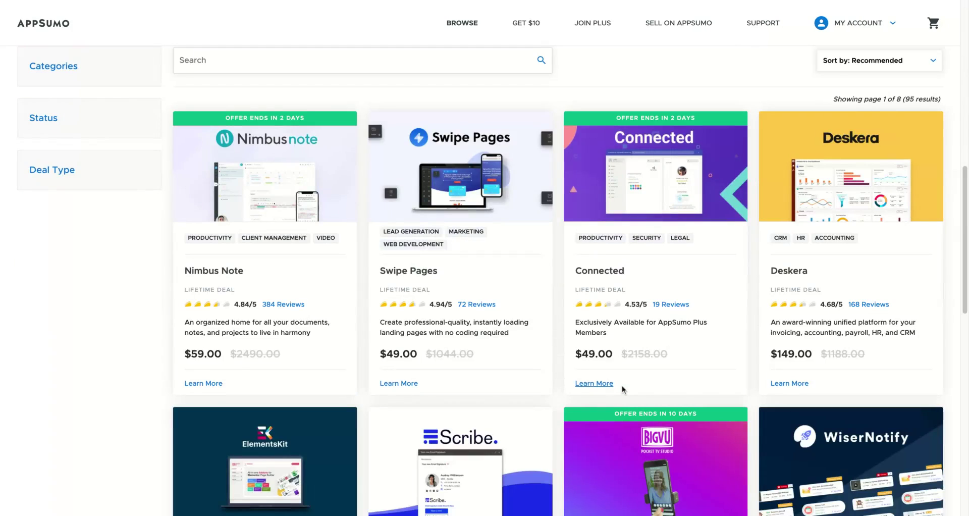
scroll(564, 347, "down", 3)
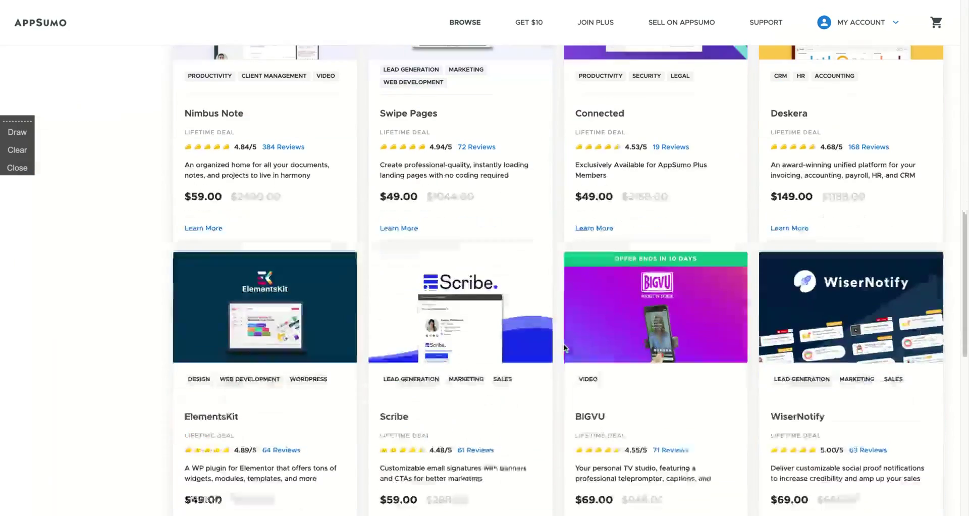
scroll(564, 348, "down", 5)
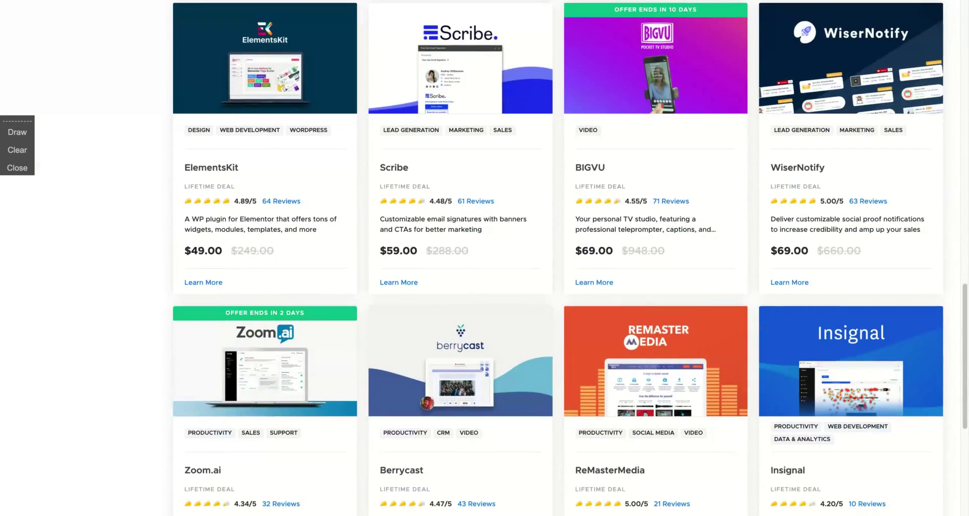
left_click(931, 89)
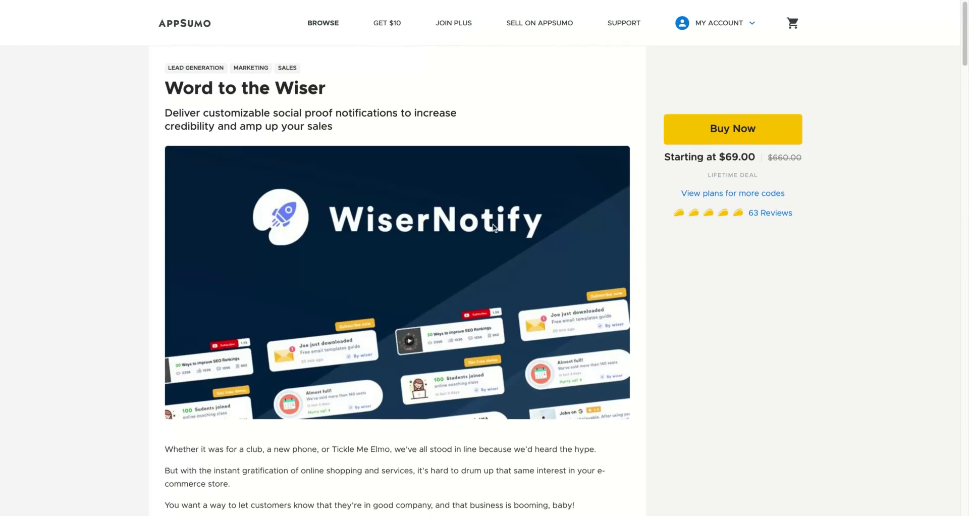
Dismiss the Black Friday announcement banner on the WiserNotify deal page.
scroll(494, 229, "down", 2)
scroll(494, 228, "up", 3)
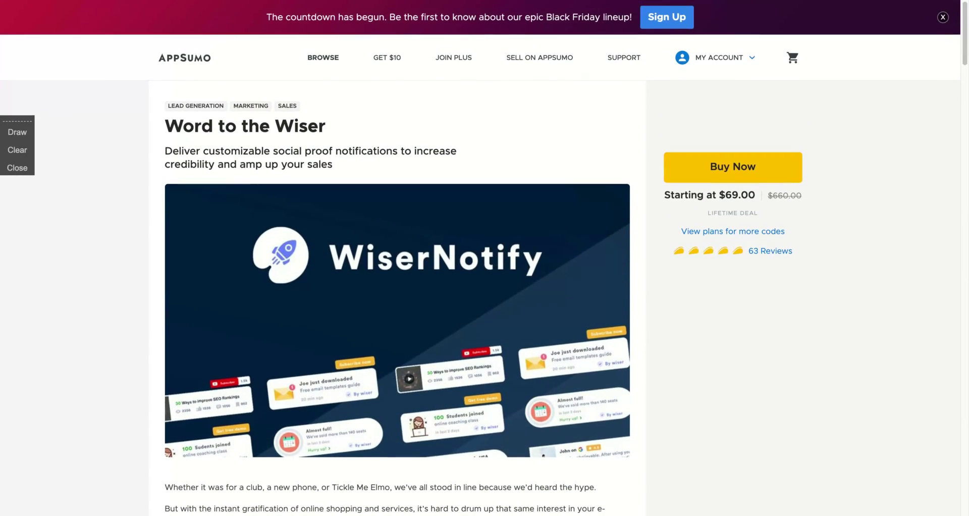
left_click(943, 17)
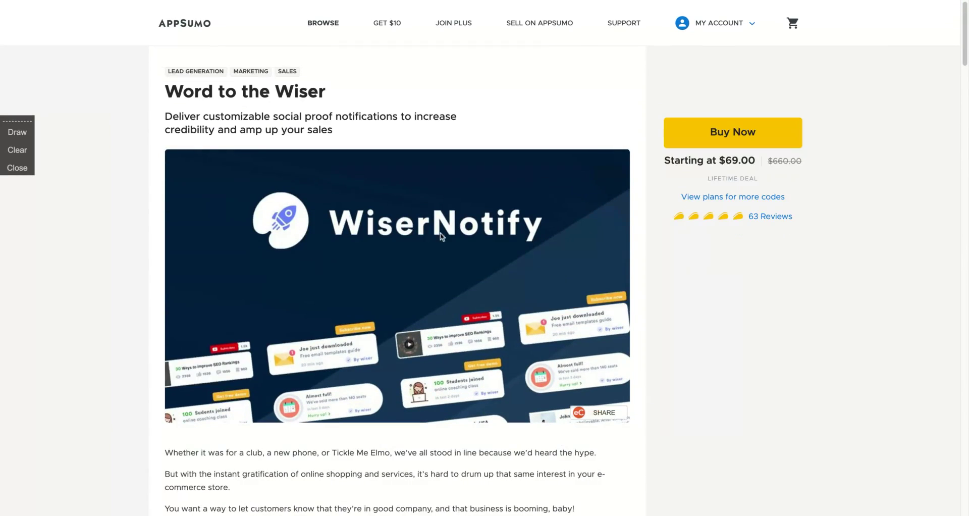
scroll(364, 322, "down", 2)
scroll(365, 322, "up", 2)
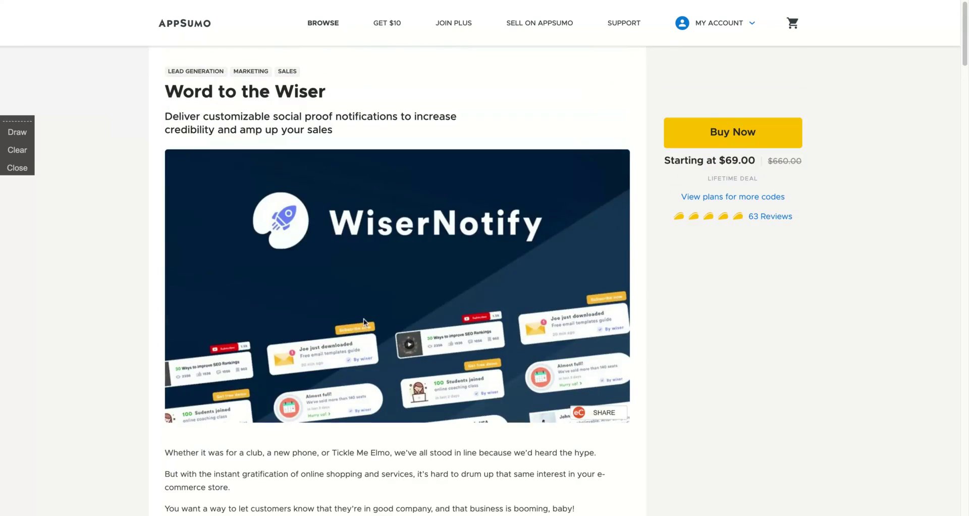
Show the WiserNotify deal page in reader view and scroll through it.
left_click(449, 1)
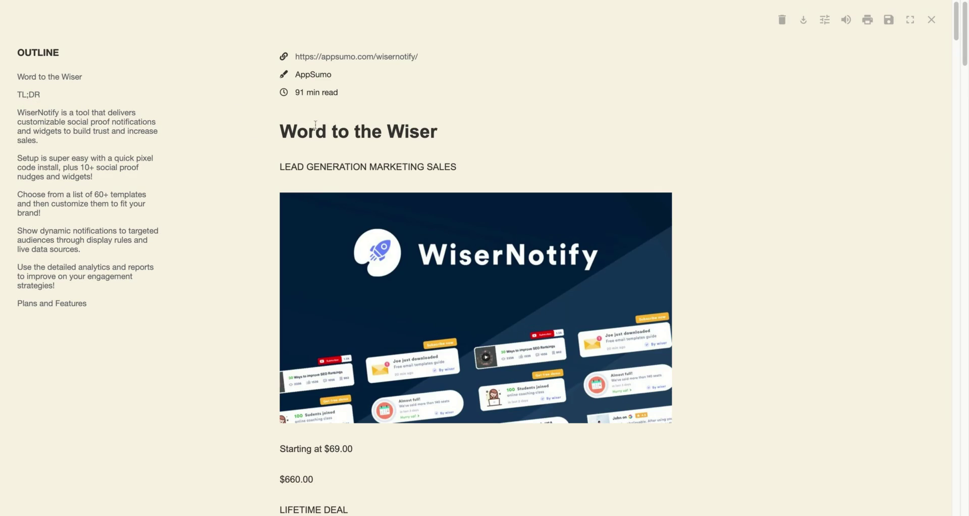
scroll(359, 288, "down", 3)
scroll(361, 292, "down", 3)
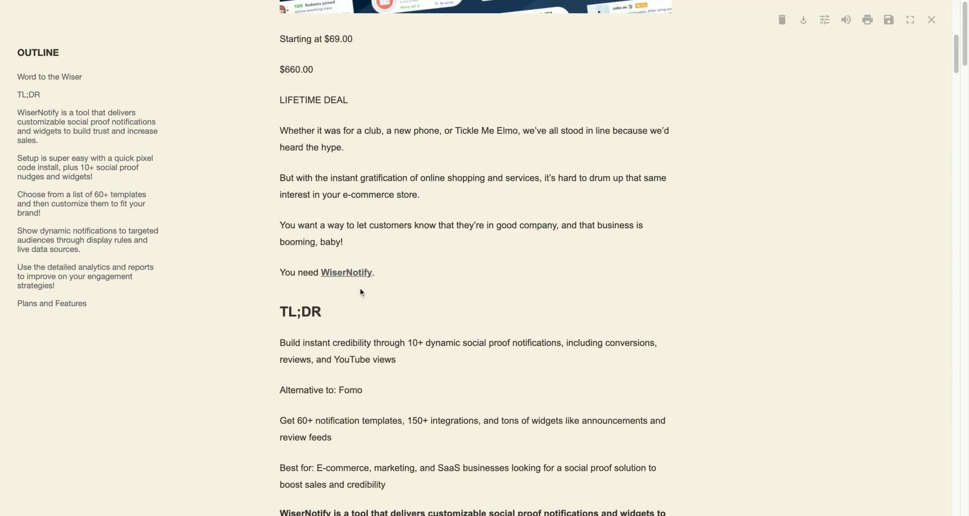
scroll(361, 291, "down", 3)
scroll(435, 280, "down", 3)
scroll(436, 280, "down", 5)
scroll(435, 279, "down", 3)
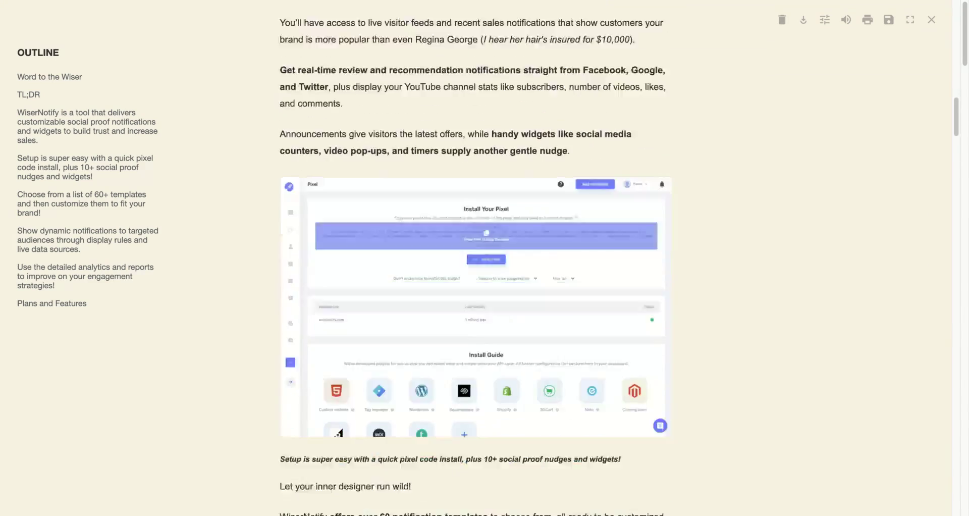
scroll(435, 280, "down", 4)
scroll(435, 280, "down", 4)
scroll(405, 299, "down", 5)
scroll(404, 299, "down", 4)
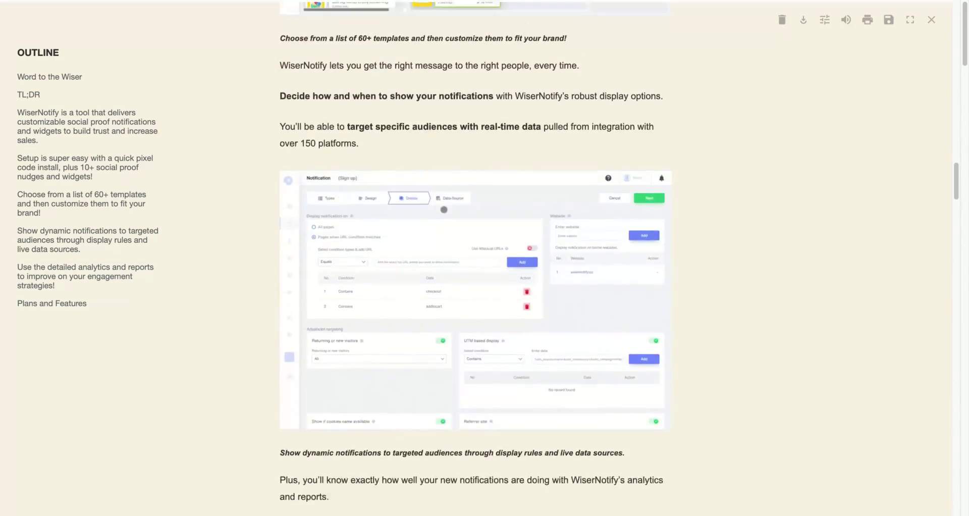
scroll(405, 299, "up", 15)
scroll(590, 302, "up", 7)
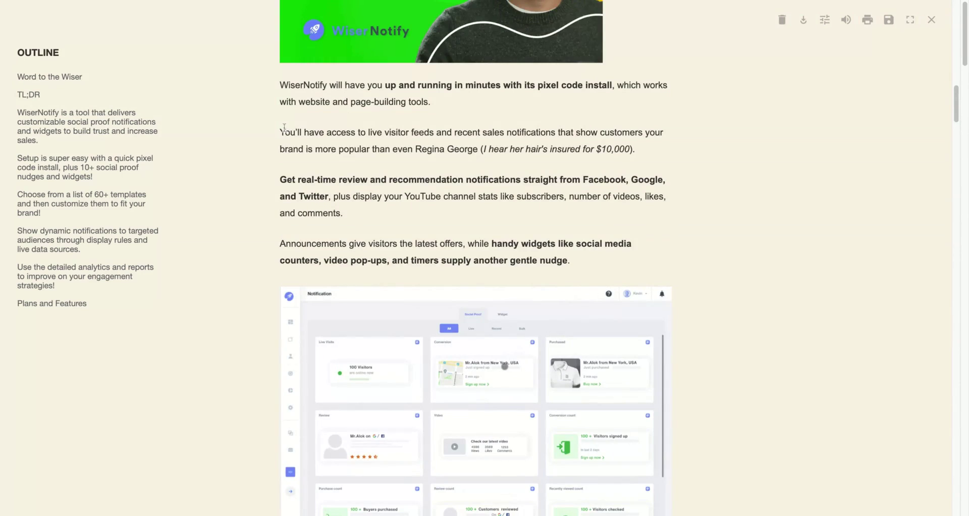
scroll(284, 132, "up", 1)
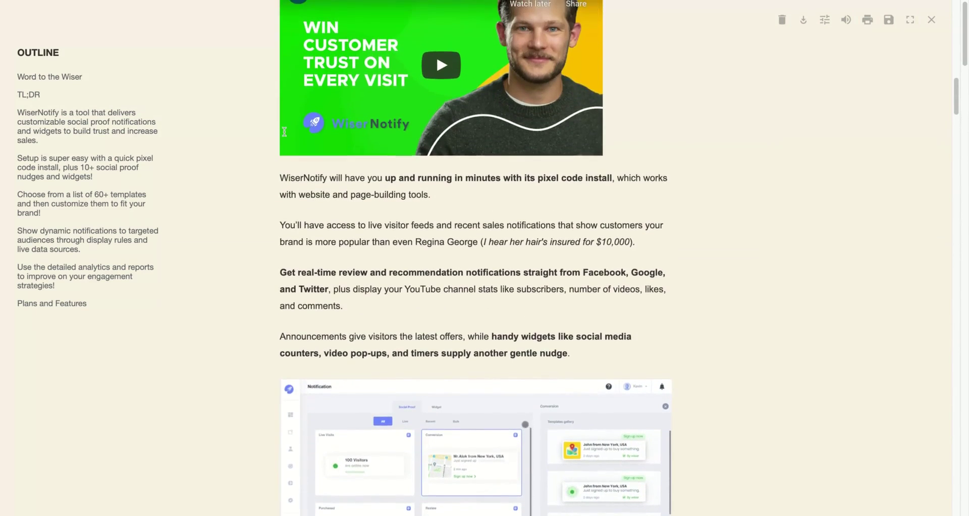
scroll(285, 132, "down", 1)
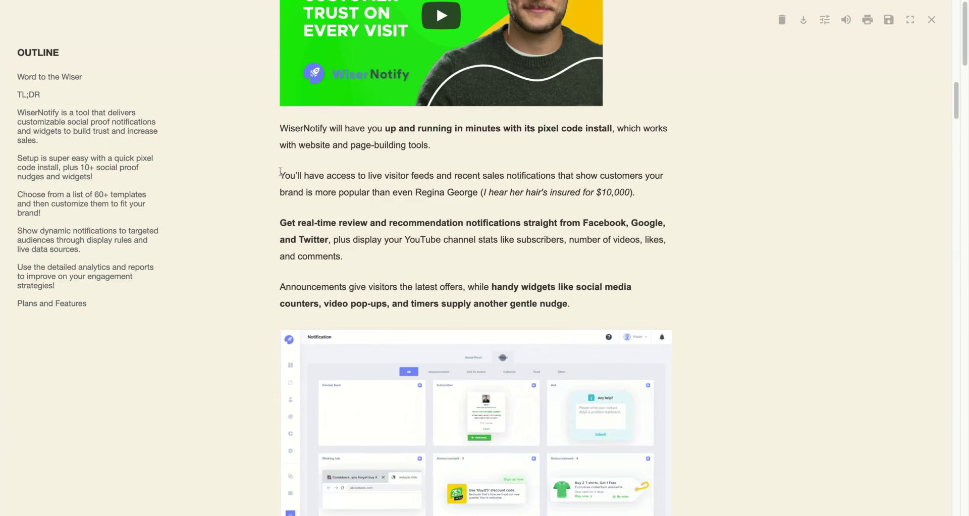
Highlight the 'You'll have access…' live visitor feeds sentence, then select the 'Get real-time review' paragraph.
left_click_drag(280, 174, 480, 192)
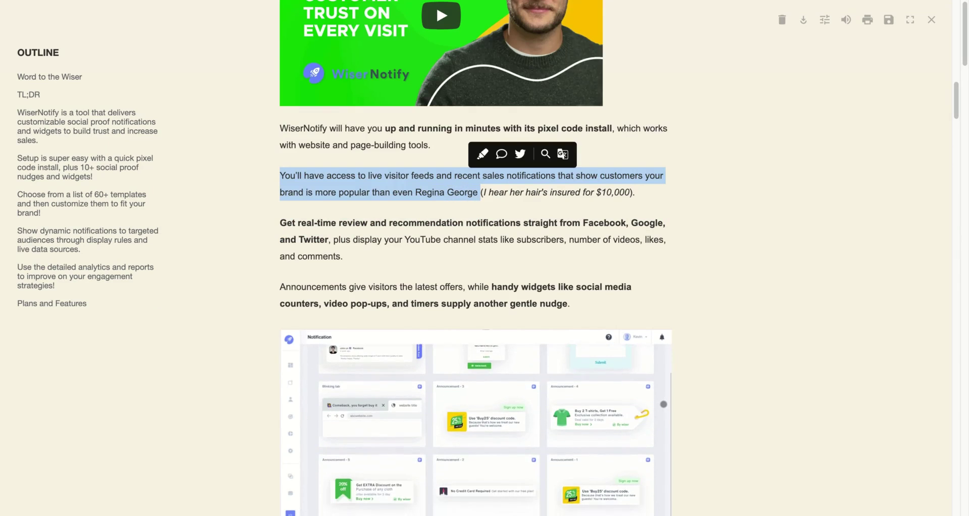
left_click(481, 154)
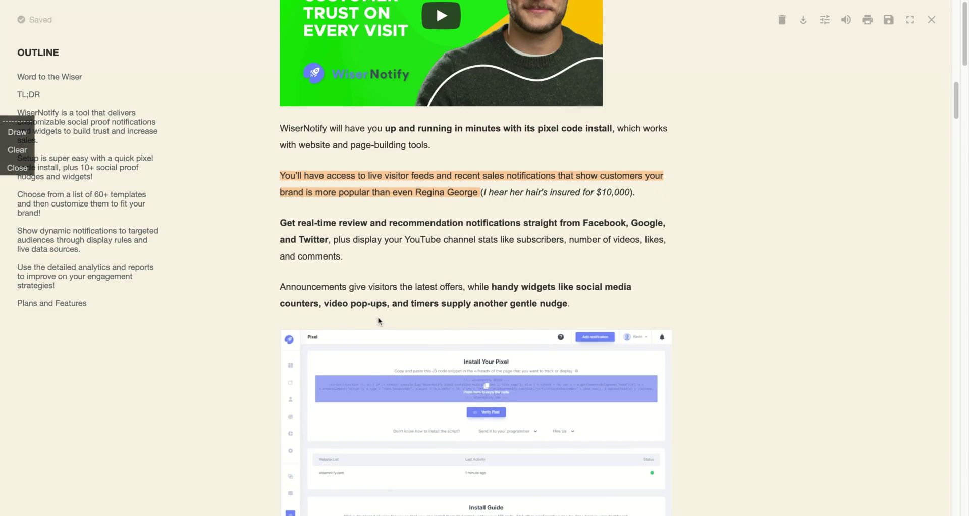
scroll(405, 189, "down", 5)
scroll(353, 212, "up", 4)
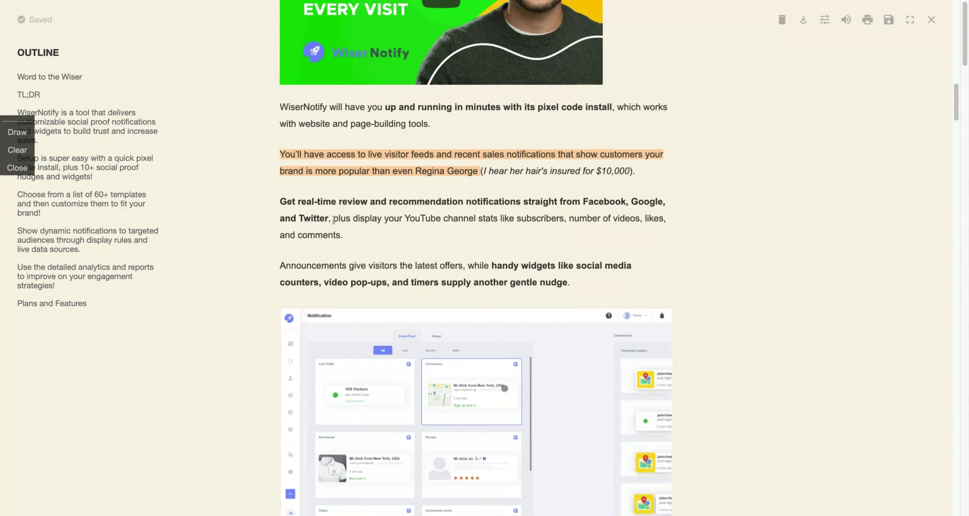
triple_click(279, 199)
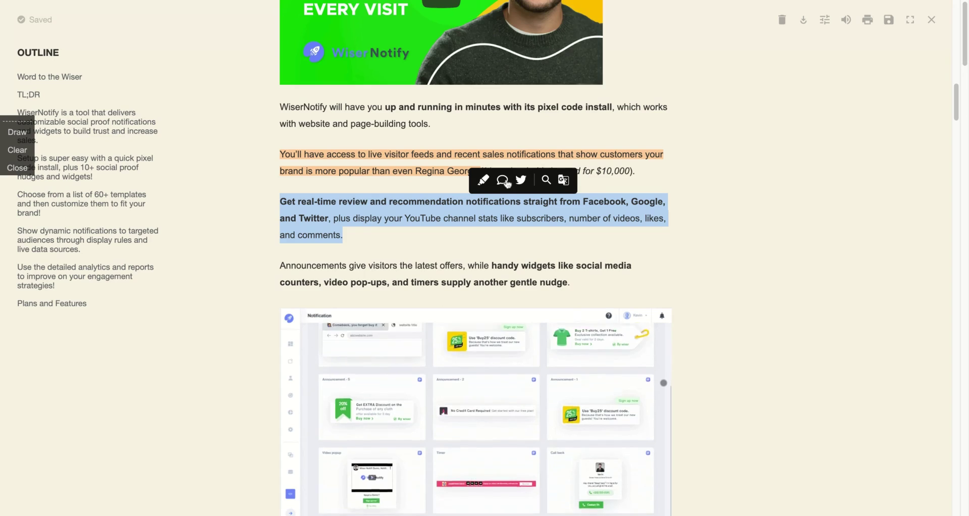
Attach the note 'I like that paragraph' to the paragraph, then reopen and close it.
left_click(507, 184)
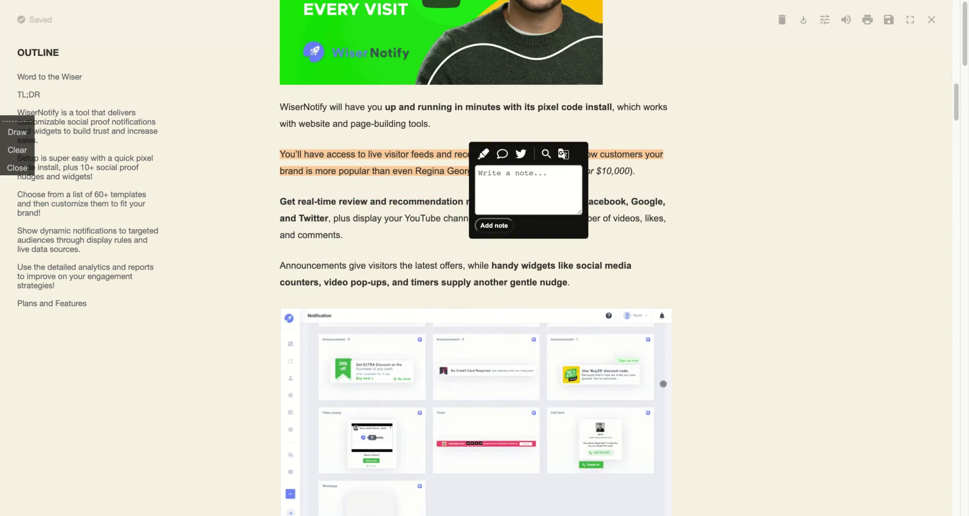
type("I like that par")
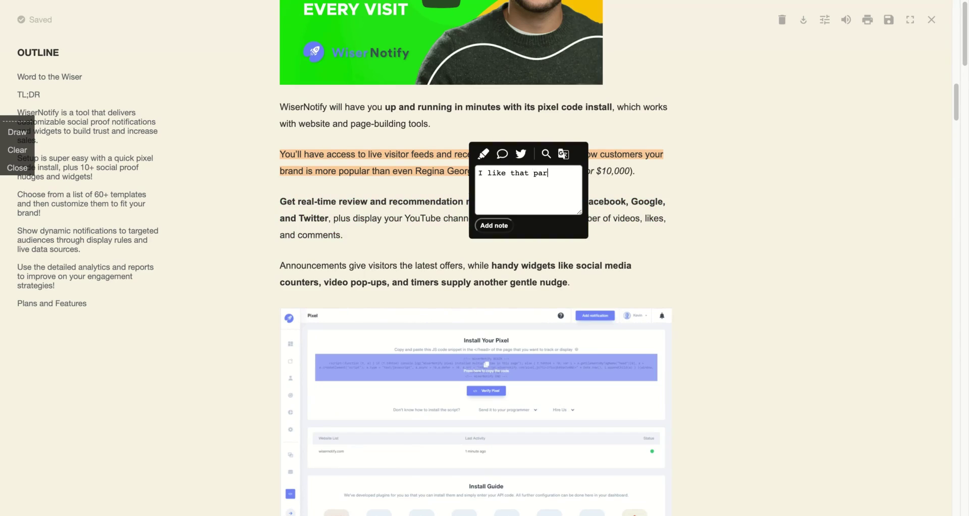
type("agraph")
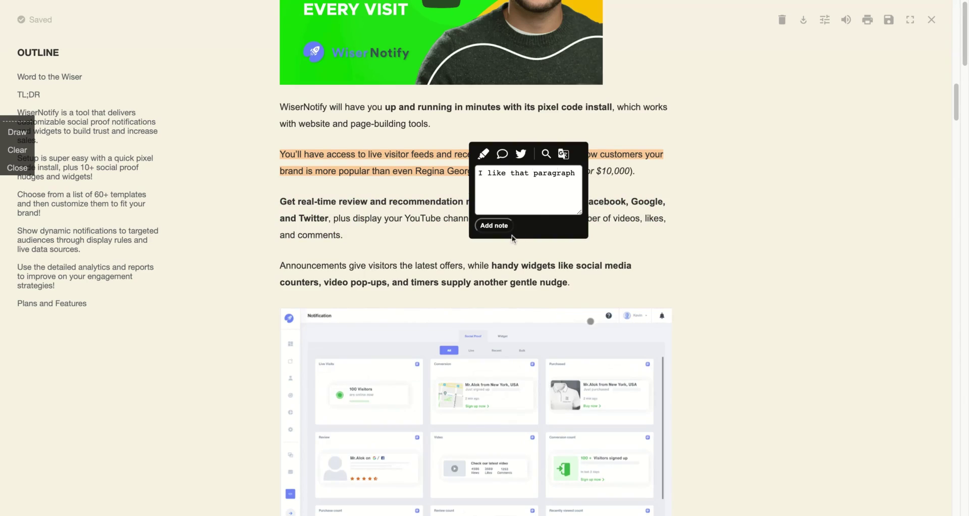
left_click(494, 226)
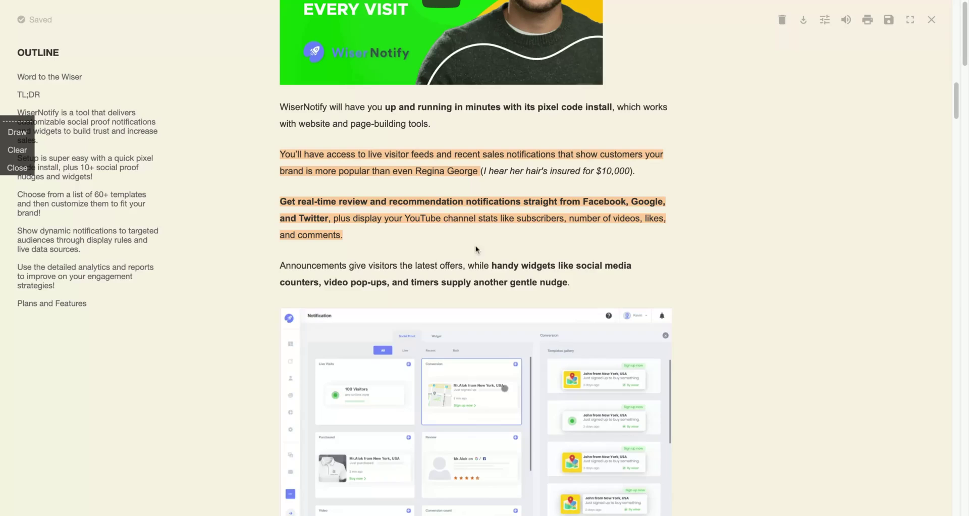
left_click(444, 218)
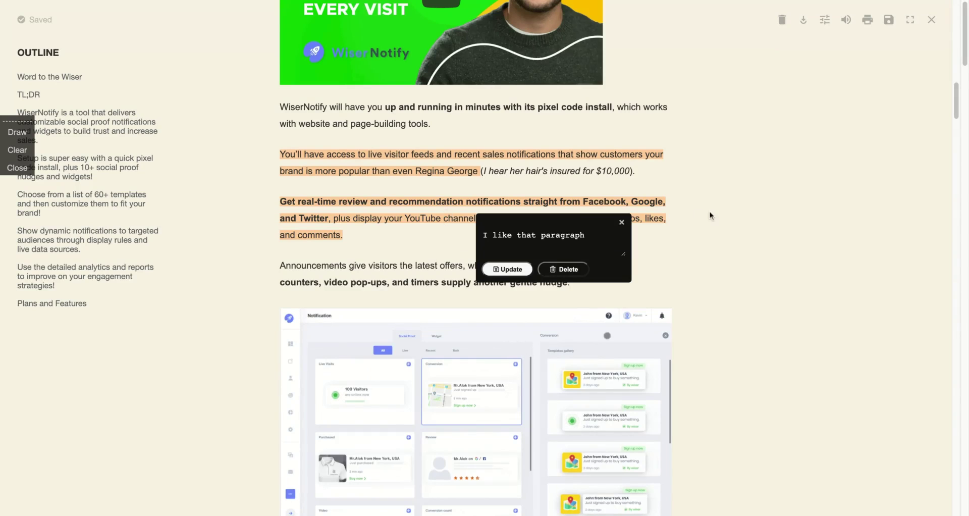
left_click(622, 222)
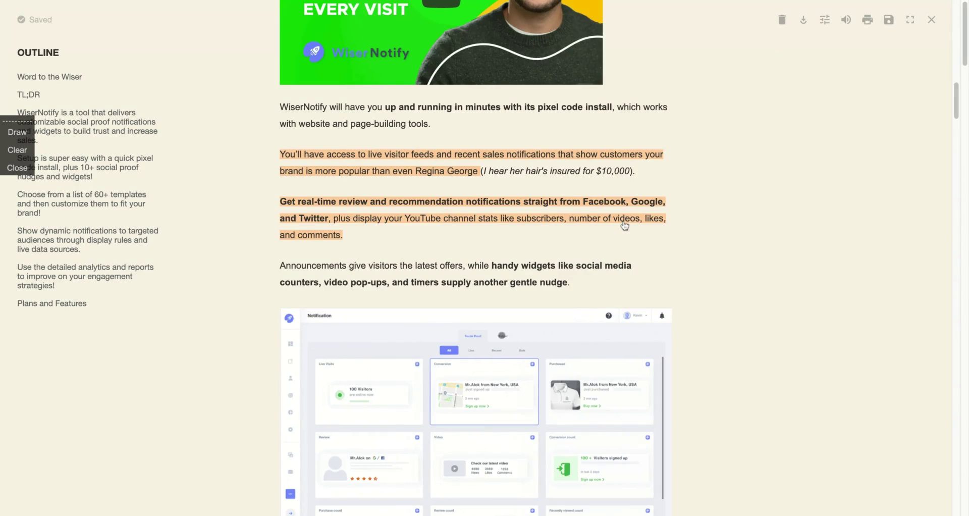
Select the words 'Announcements give visitors'.
left_click(281, 268)
key("ctrl+shift+Right")
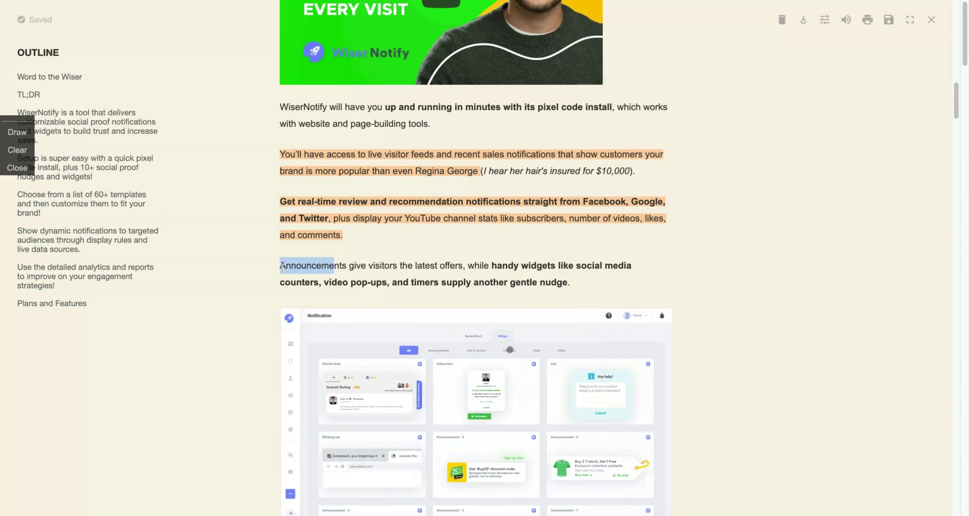
key("ctrl+shift+Right")
key("ctrl+shift+Right")
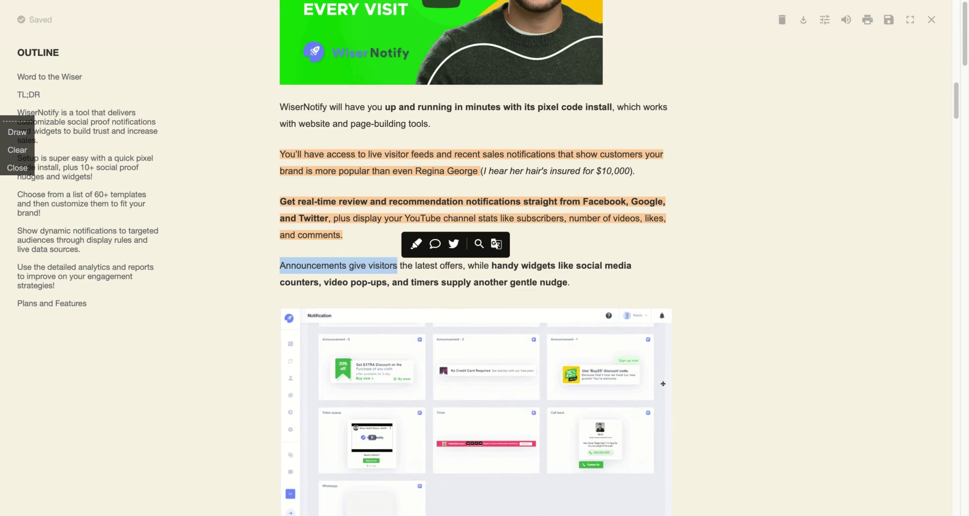
Clear the selection, start then stop Auto Scroll, and bring up the Style settings.
left_click(514, 271)
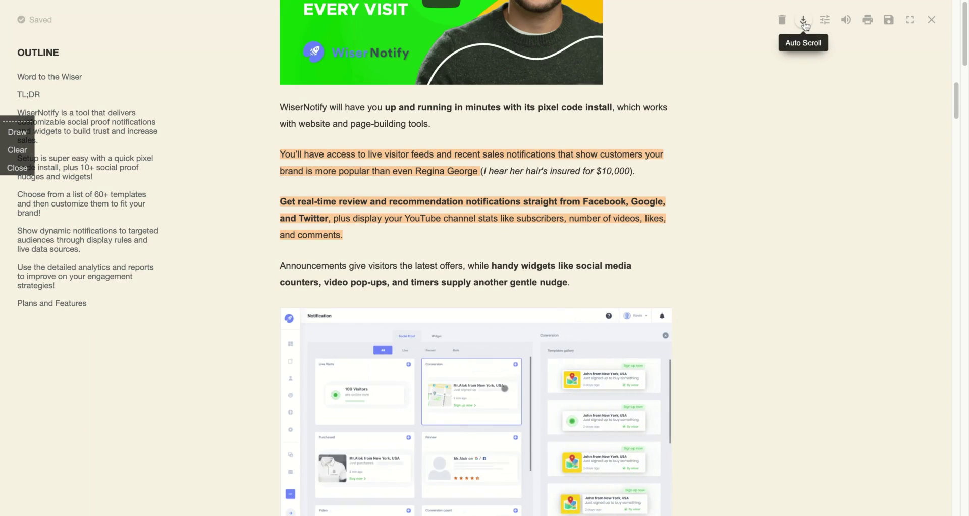
left_click(804, 21)
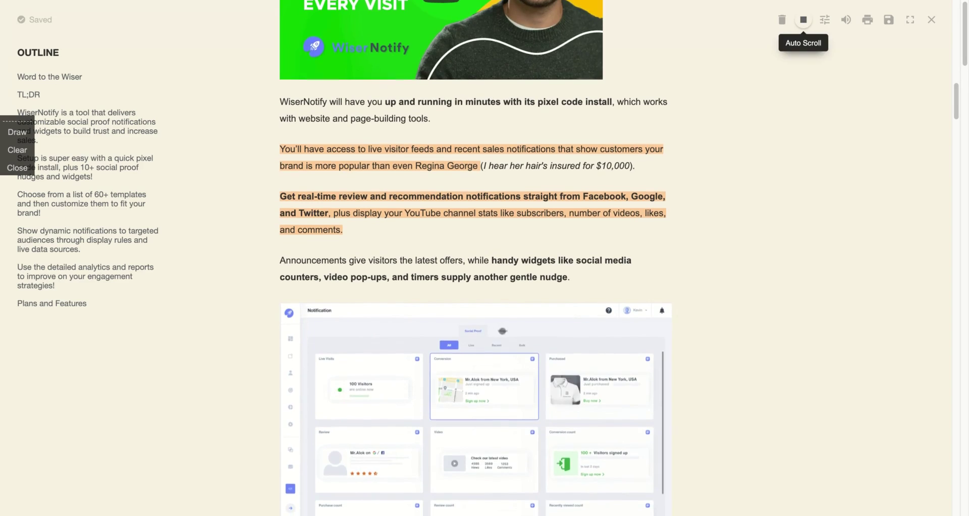
left_click(804, 20)
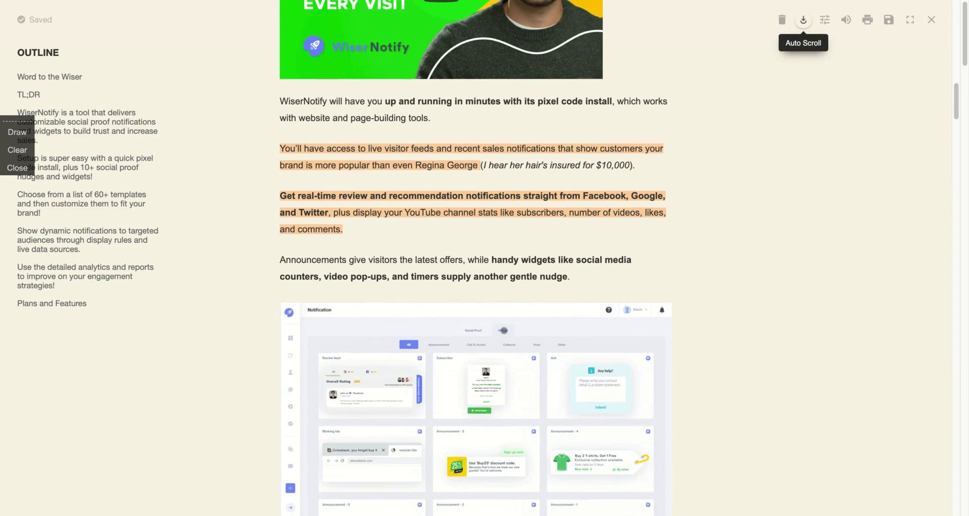
left_click(826, 22)
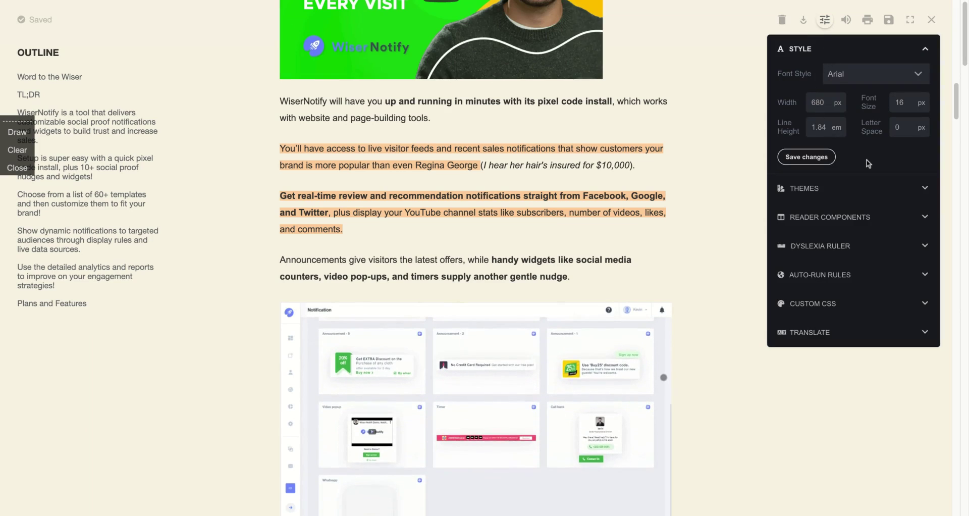
Expand Themes and Reader Components, hide Outline and Images, then show both again.
scroll(868, 163, "down", 1)
left_click(838, 189)
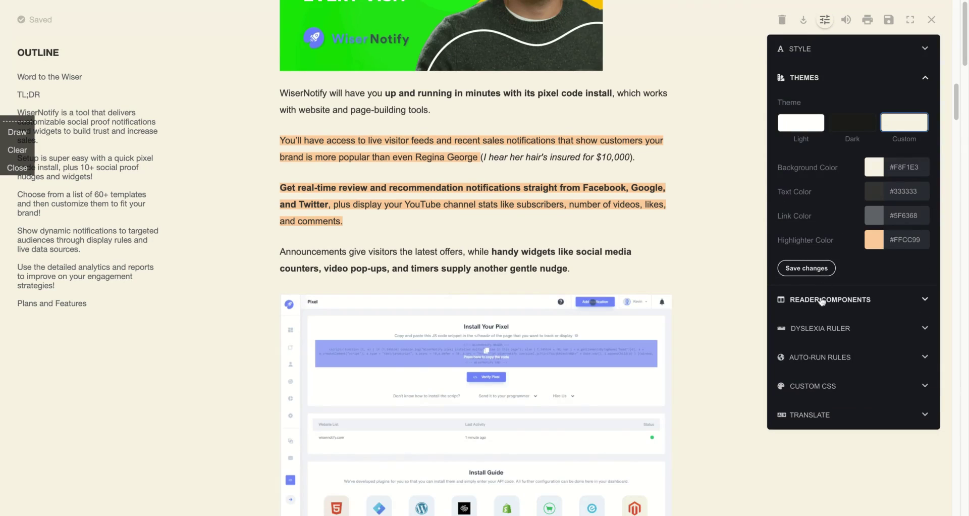
left_click(822, 301)
scroll(839, 256, "down", 1)
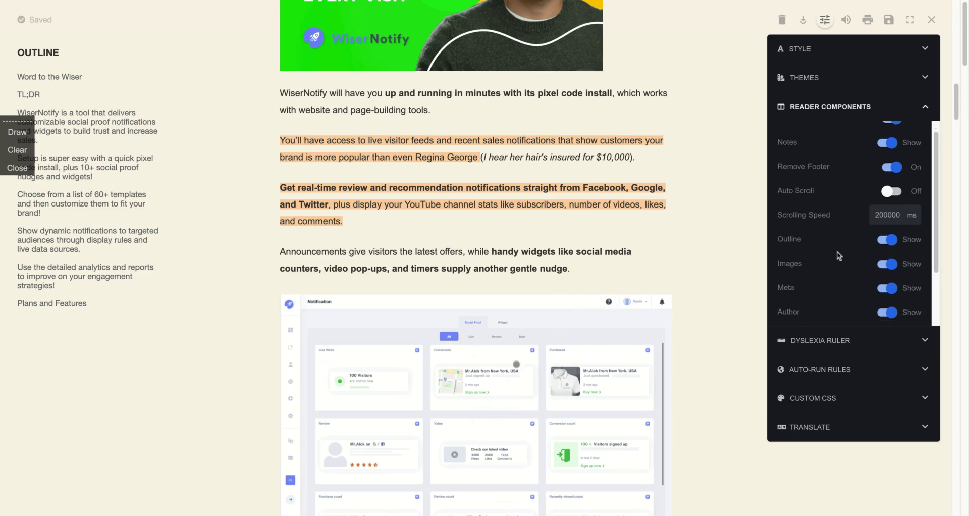
scroll(838, 256, "up", 2)
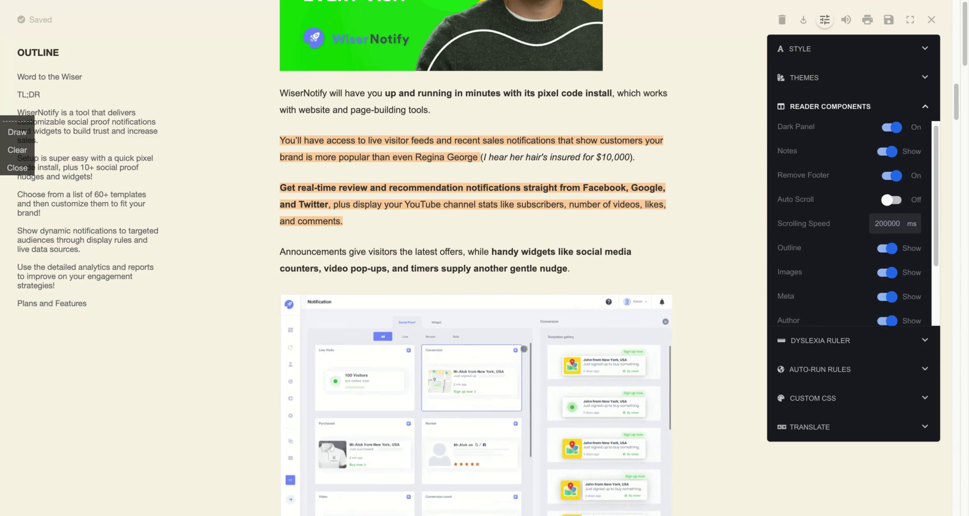
scroll(892, 185, "down", 2)
scroll(892, 186, "down", 1)
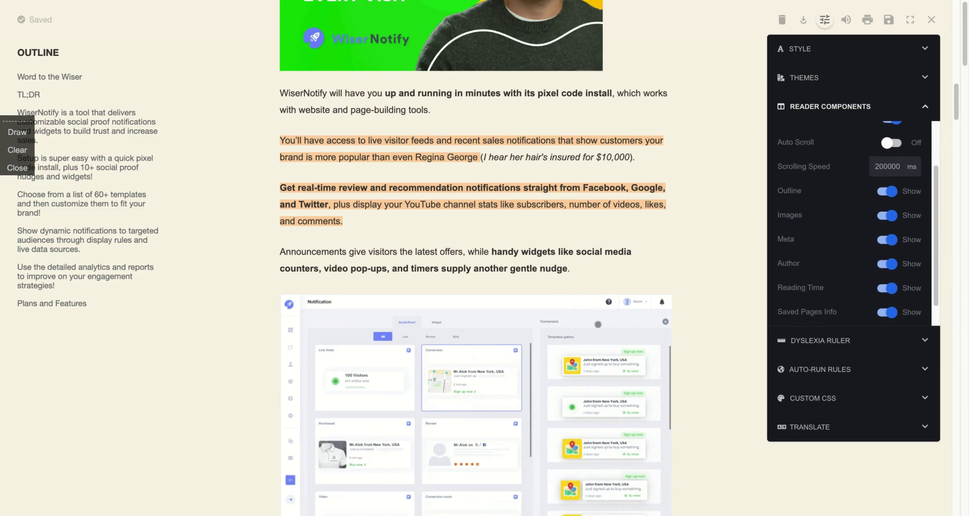
left_click(890, 185)
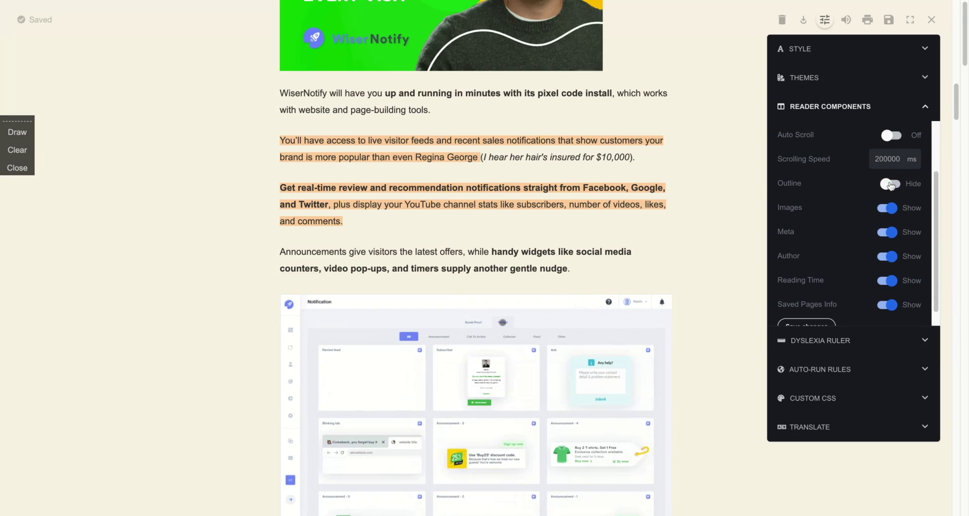
left_click(889, 209)
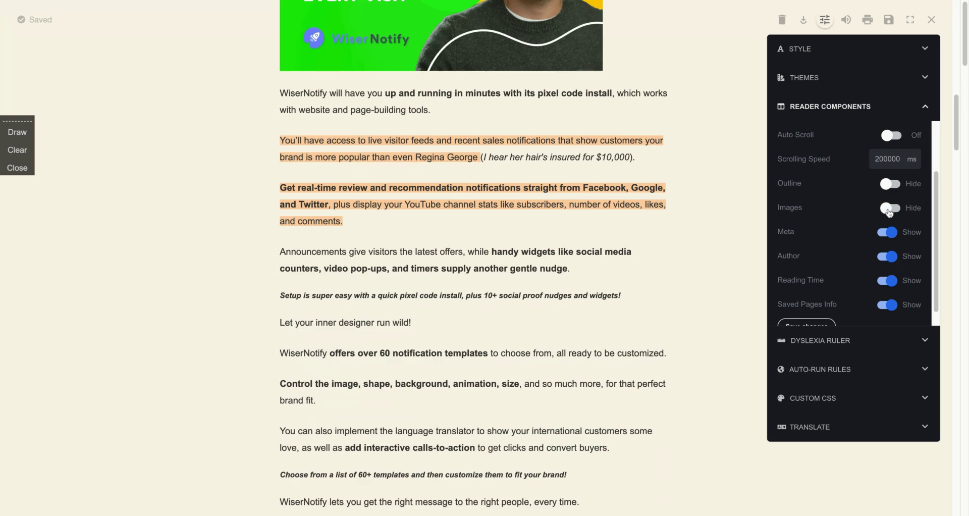
left_click(890, 208)
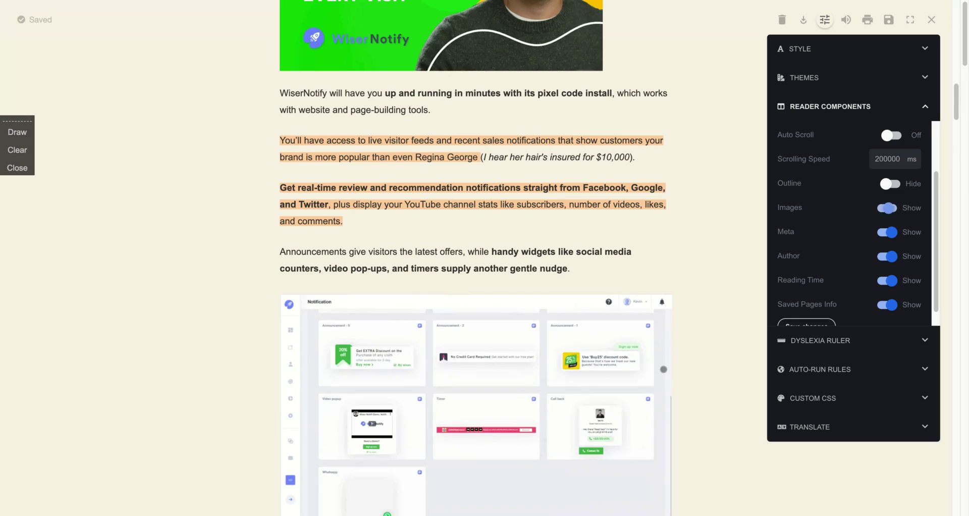
left_click(890, 184)
scroll(816, 218, "down", 1)
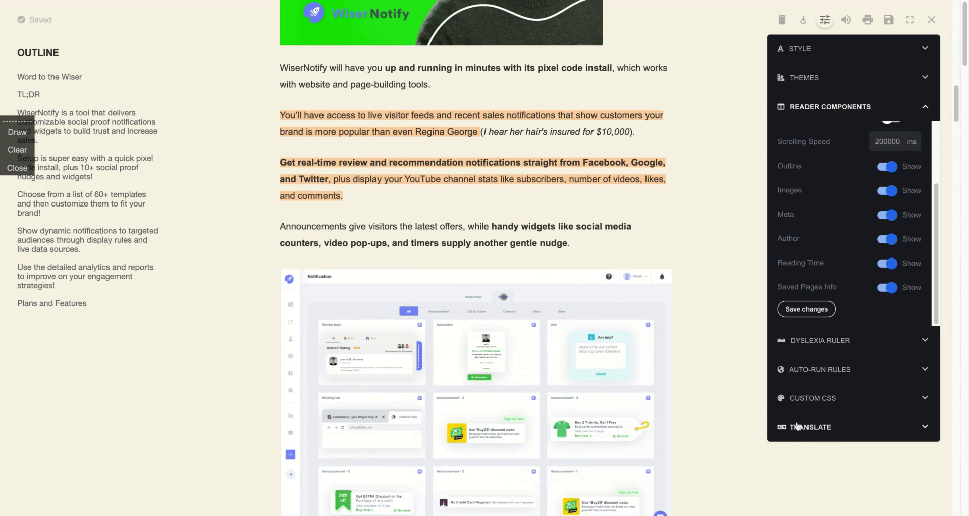
Confirm the Translate language is English and close the reader settings.
left_click(832, 426)
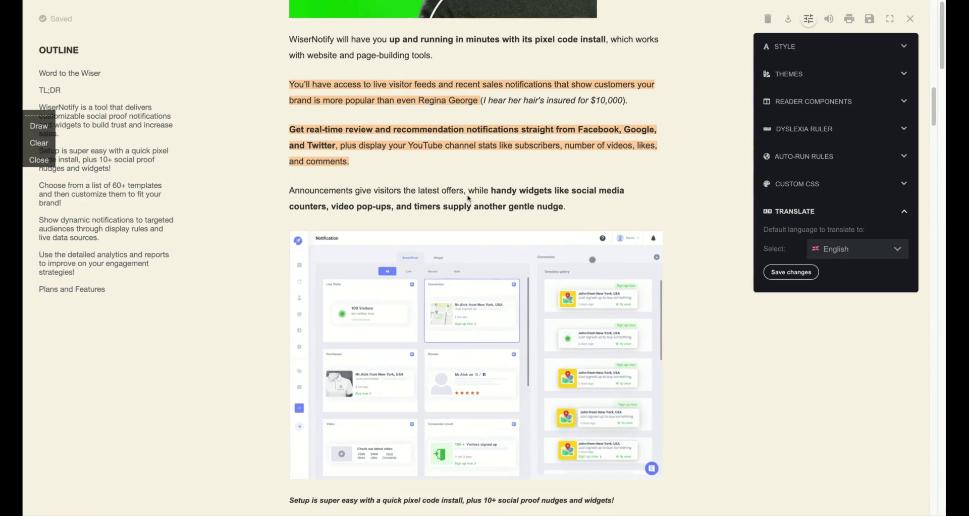
left_click(468, 194)
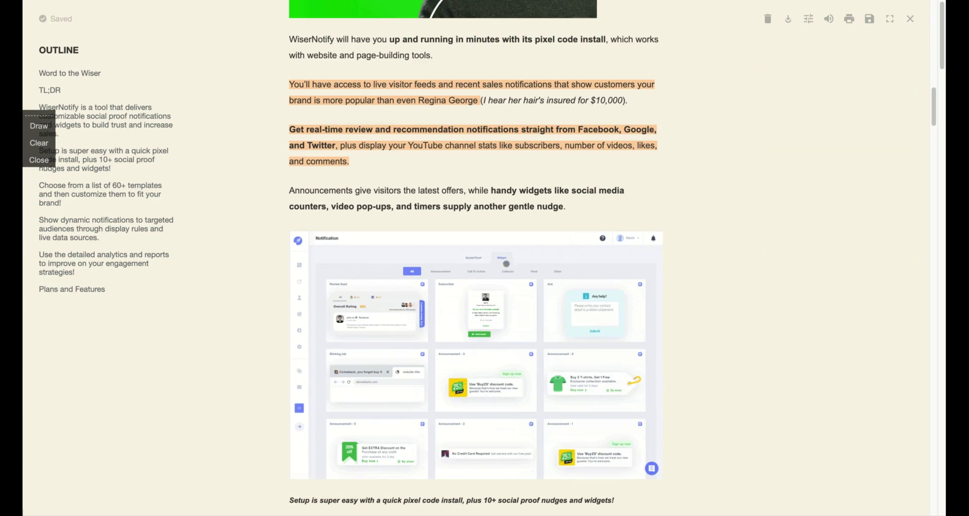
Play the article aloud in the Alex (en-US) voice, then pause and stop it.
left_click(830, 20)
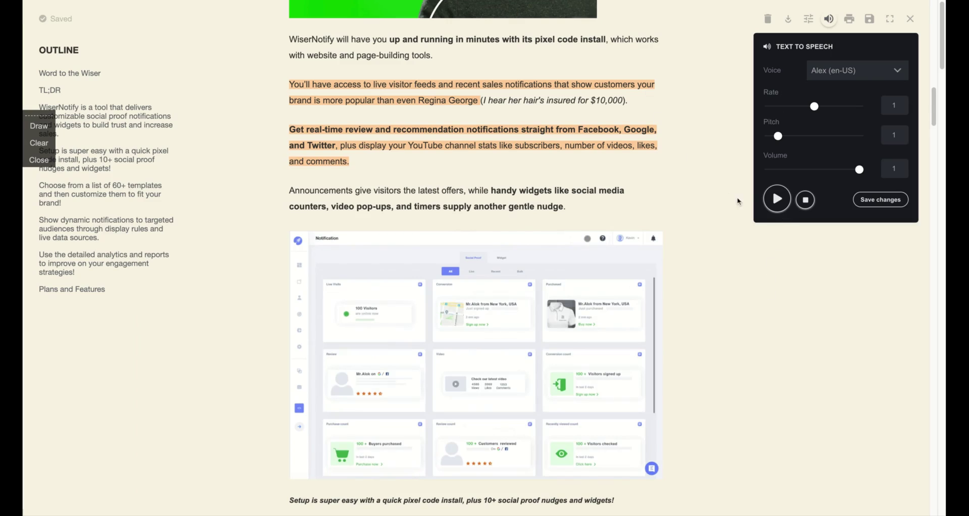
left_click(769, 202)
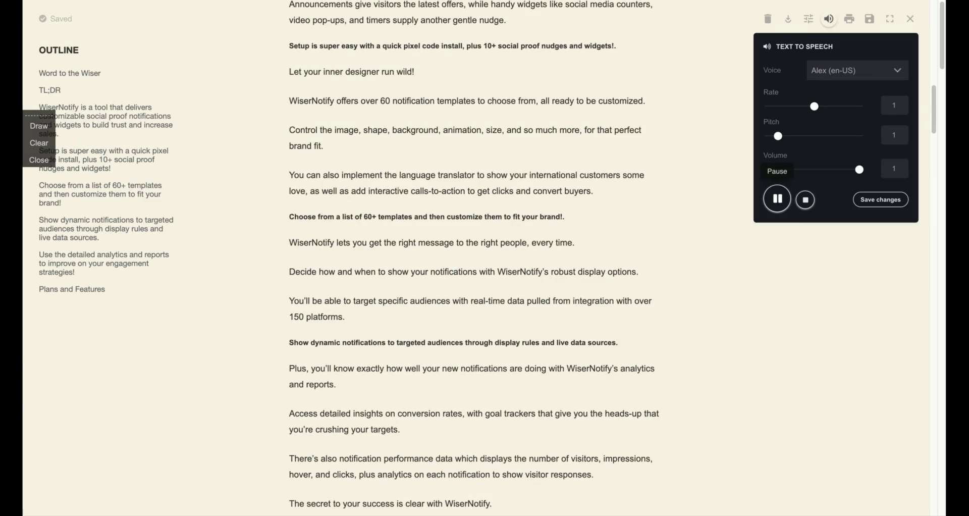
left_click(778, 199)
left_click(806, 200)
Save 'Word to the Wiser' by AppSumo, with its description, to All Articles.
scroll(502, 120, "up", 10)
scroll(434, 131, "up", 10)
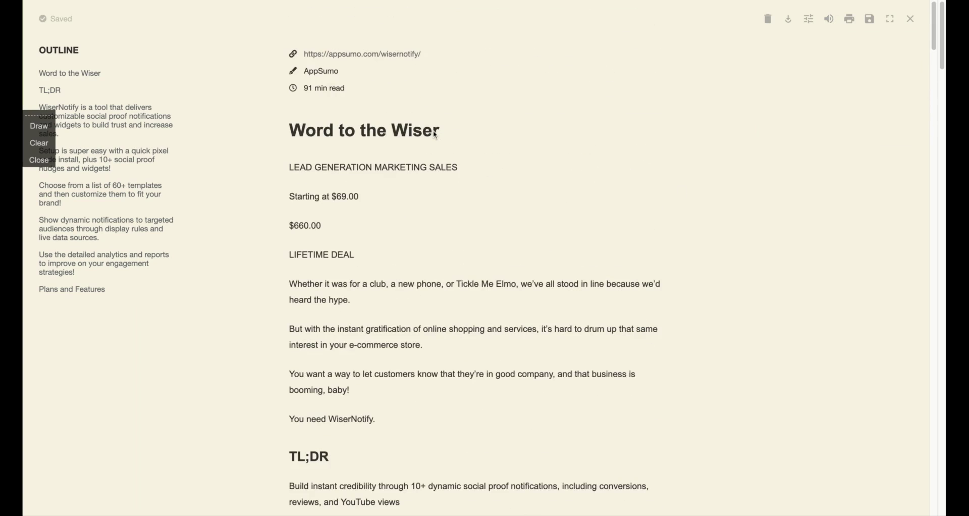
scroll(436, 135, "down", 2)
scroll(436, 135, "down", 3)
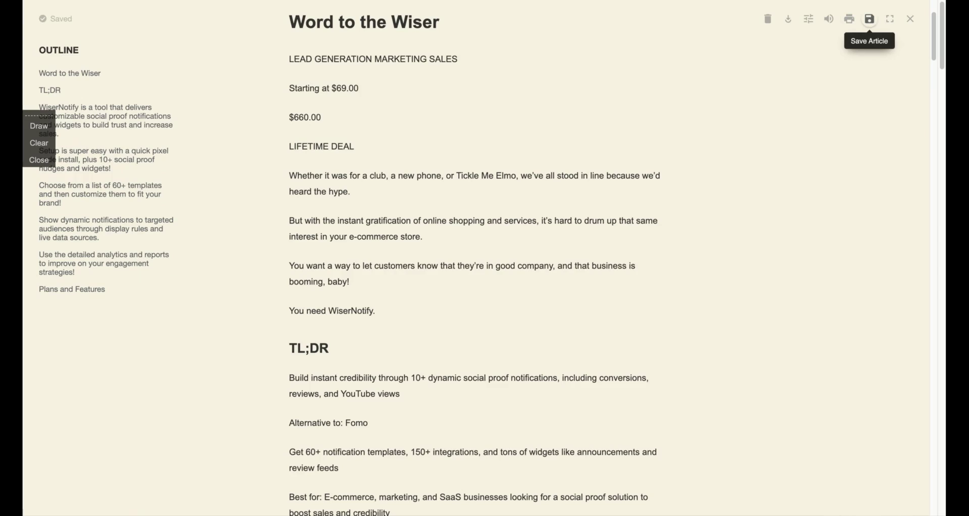
left_click(870, 20)
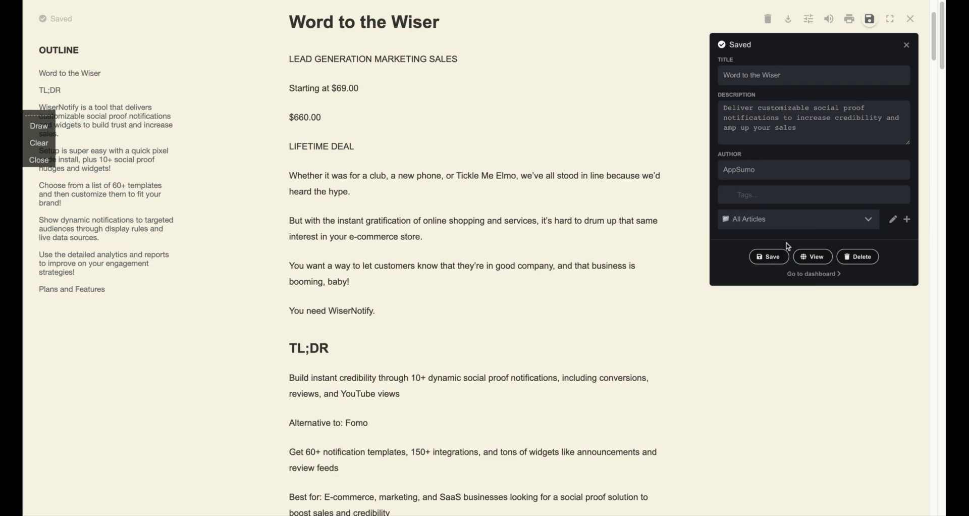
left_click(770, 257)
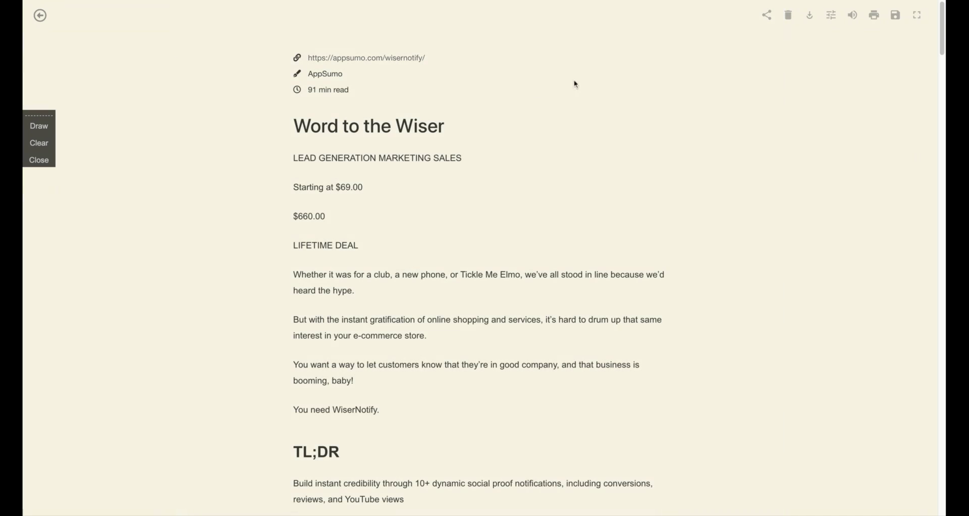
Toggle fullscreen on and off, then return to the All Articles library.
left_click(918, 18)
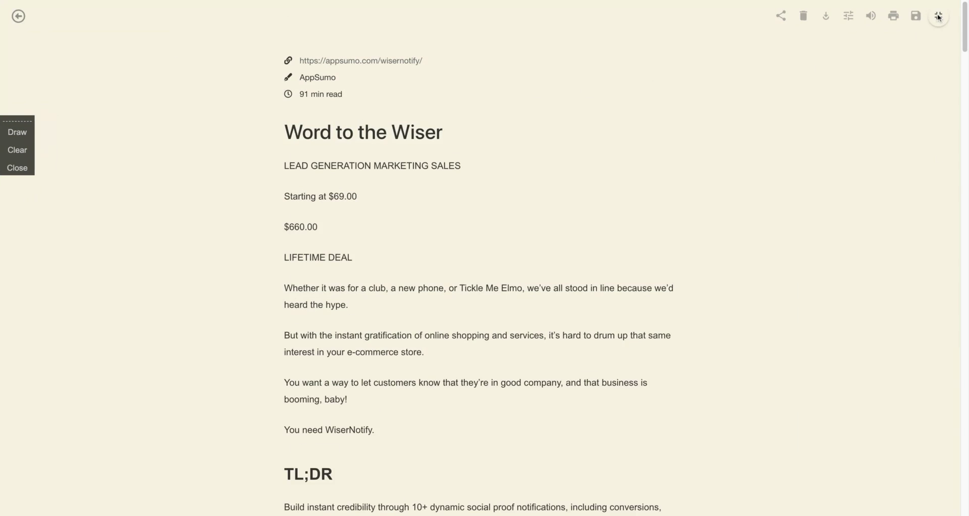
left_click(939, 17)
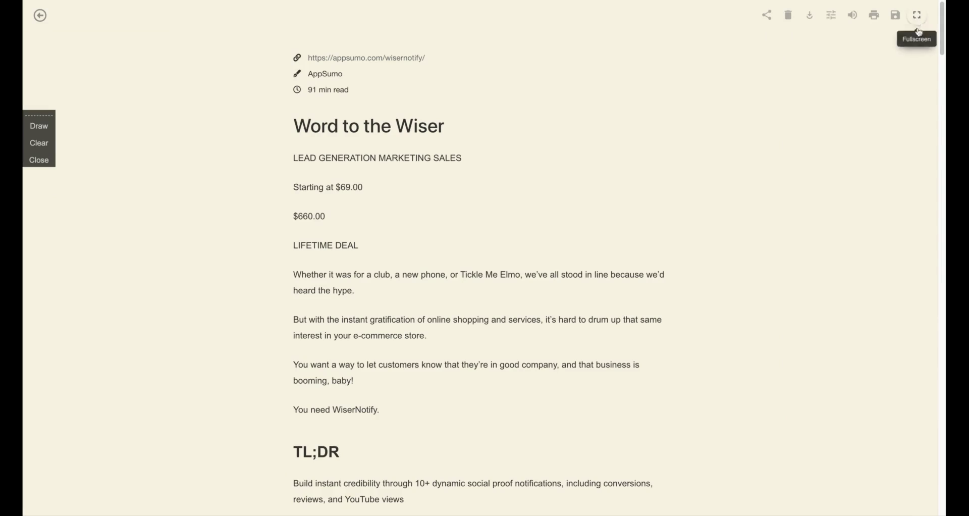
left_click(41, 17)
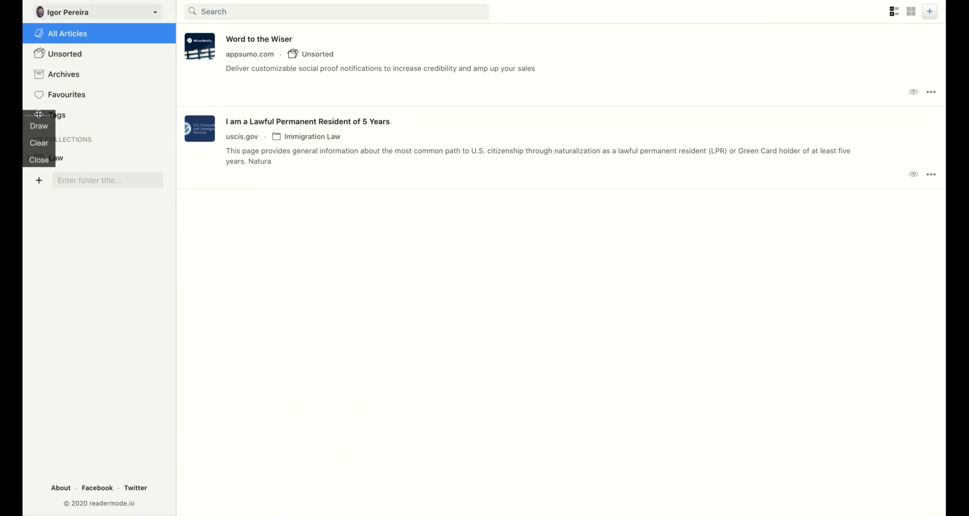
Move the annotation widget aside and delete 'Word to the Wiser' from the library.
left_click_drag(39, 114, 26, 250)
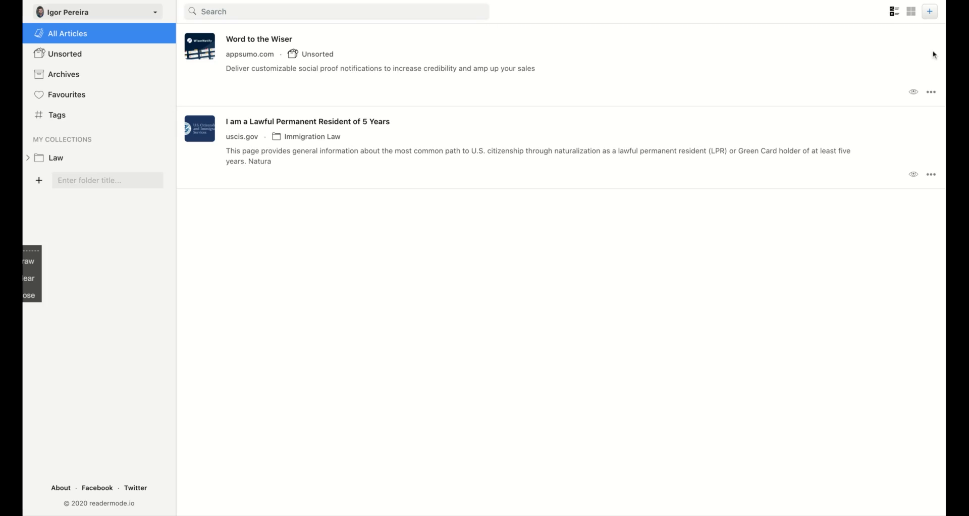
left_click(934, 96)
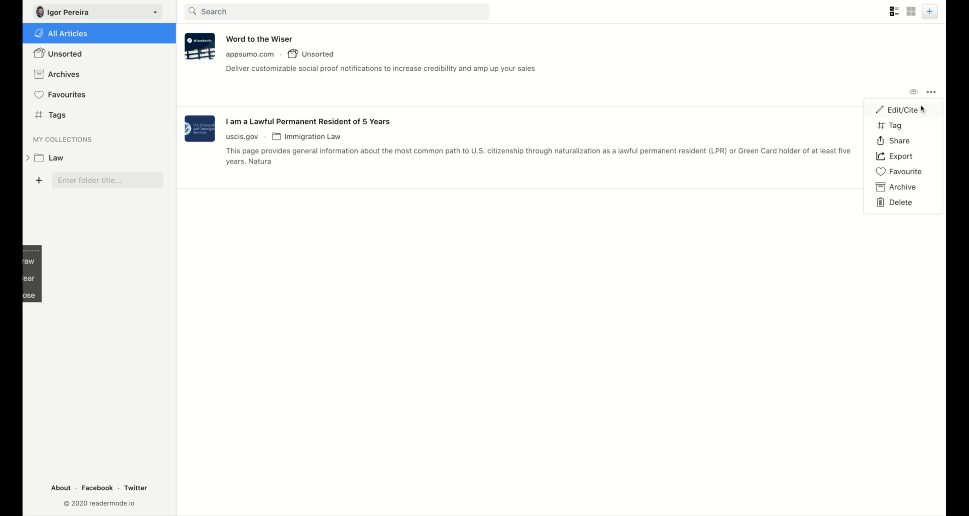
left_click(902, 212)
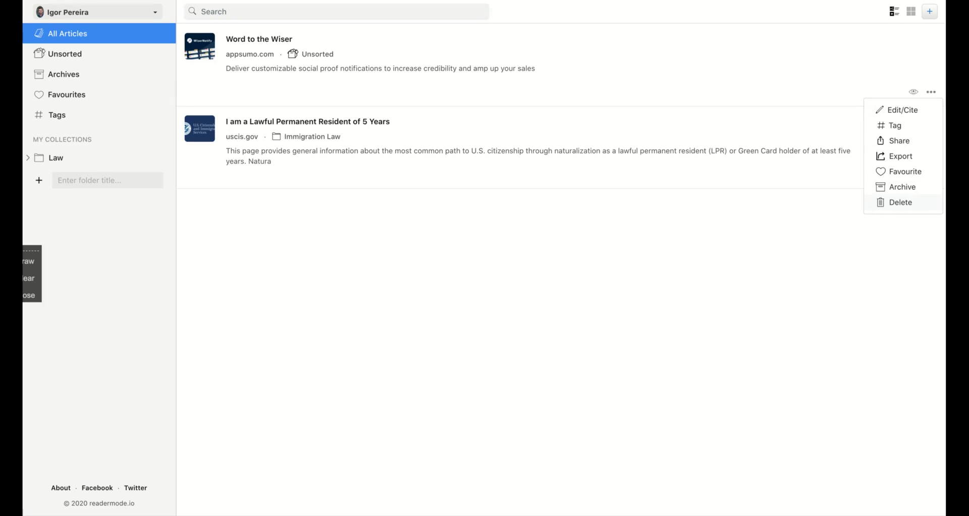